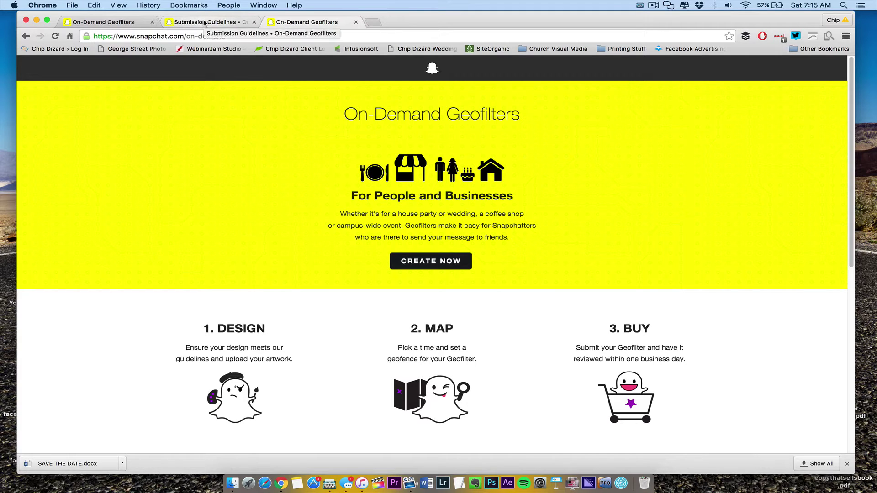
Go to snapchat.com in the first browser tab
left_click(132, 26)
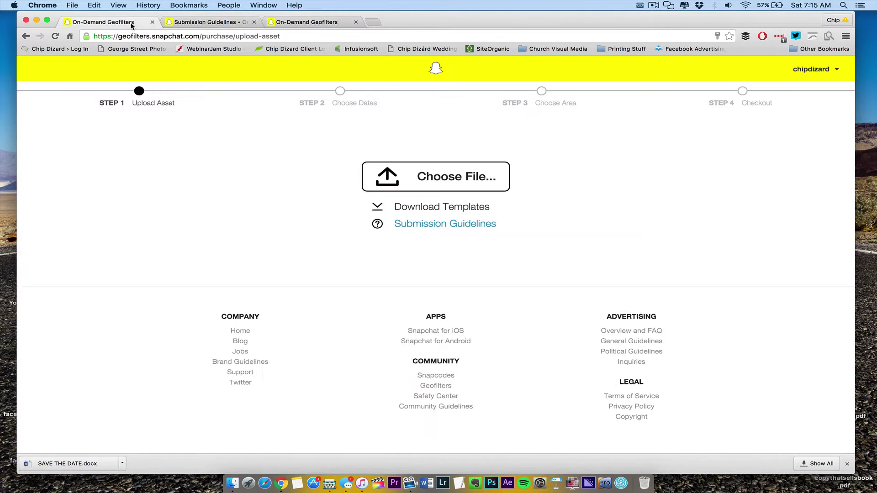
left_click(163, 36)
type("snapchat.com")
key("Return")
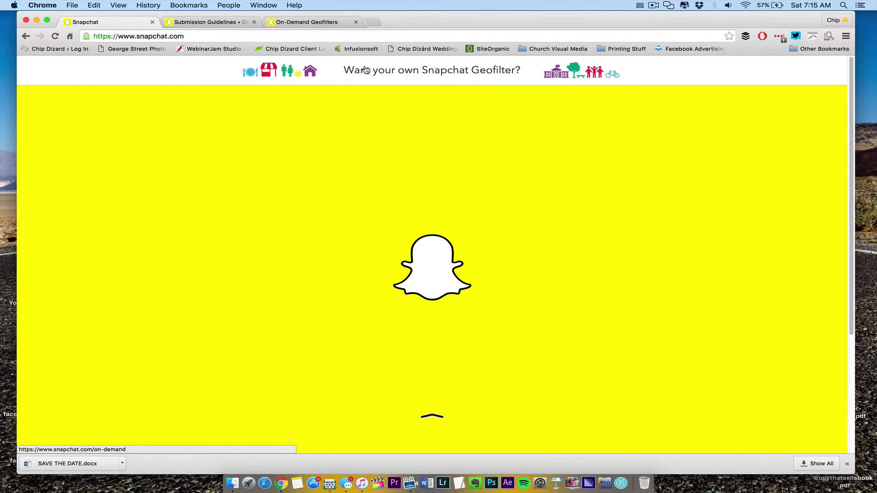
Load snapchat.com/on-demand and scroll through its Design, Map and Buy steps
left_click(190, 40)
left_click(190, 41)
type("/o")
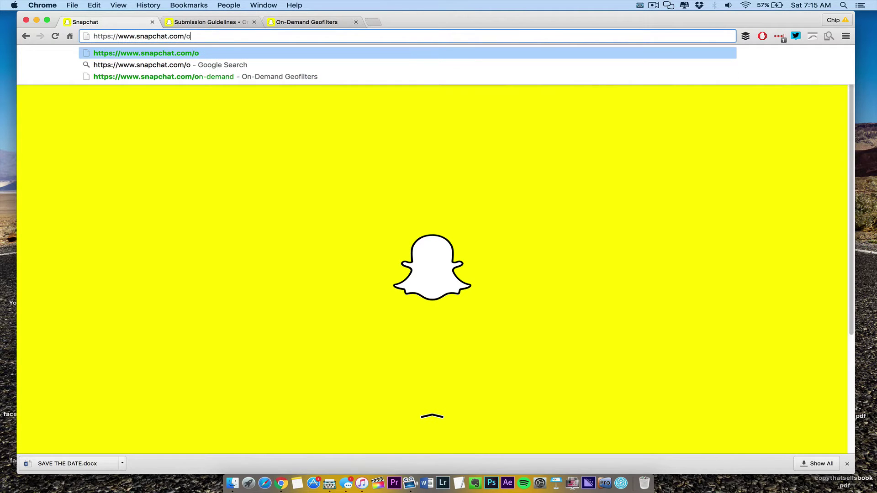
key("Down")
key("Down")
key("Return")
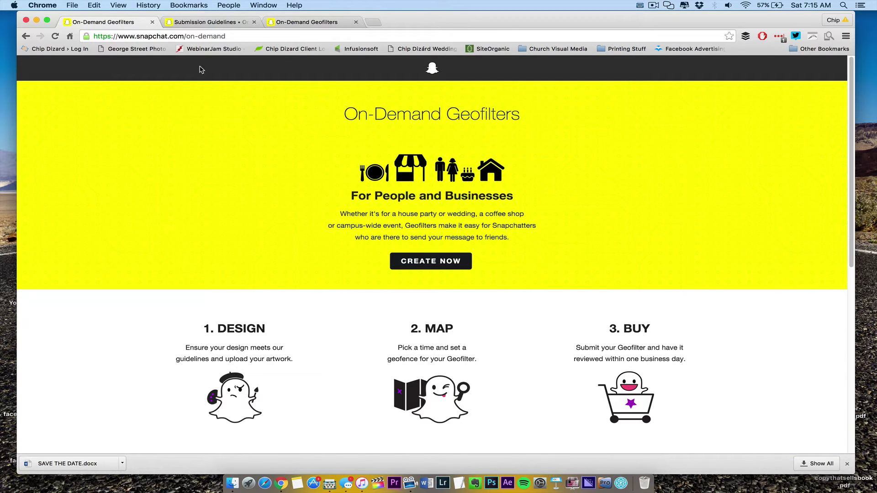
scroll(279, 328, "down", 1)
scroll(277, 333, "down", 2)
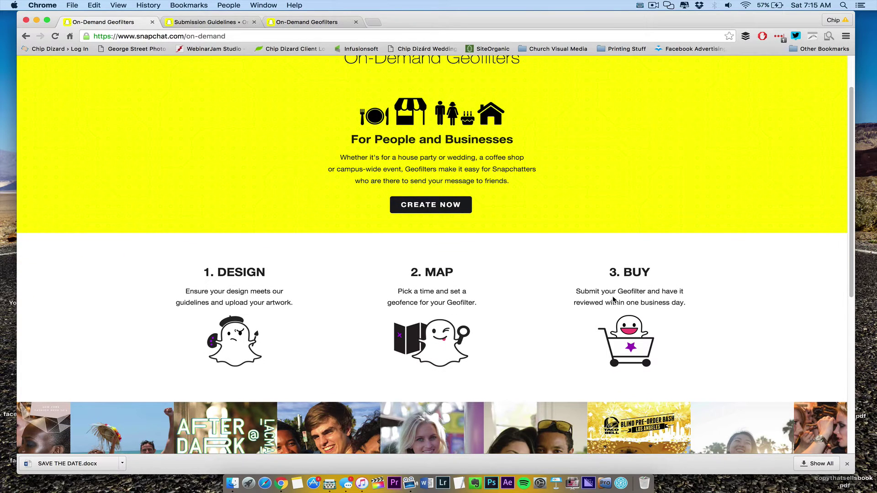
scroll(616, 301, "down", 10)
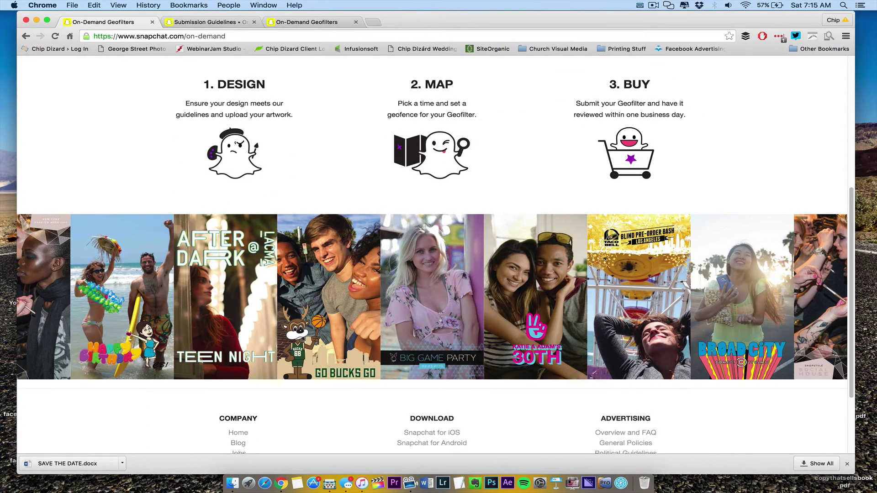
scroll(435, 258, "down", 4)
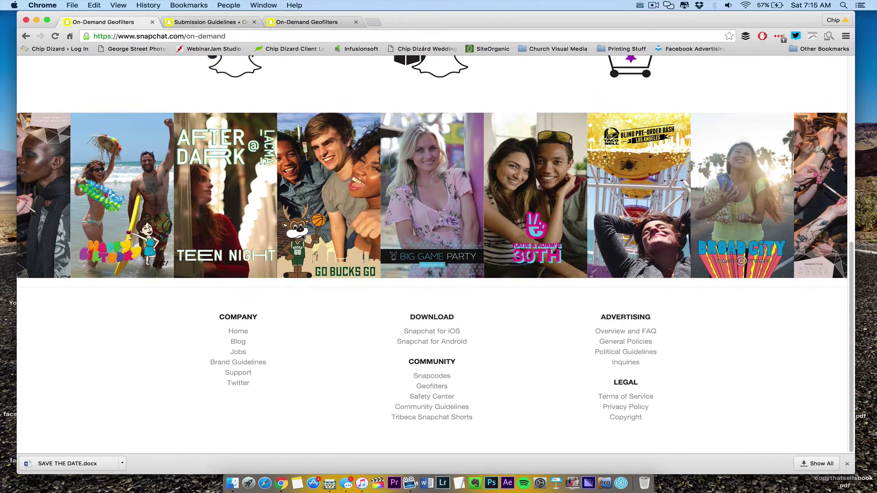
scroll(435, 258, "up", 17)
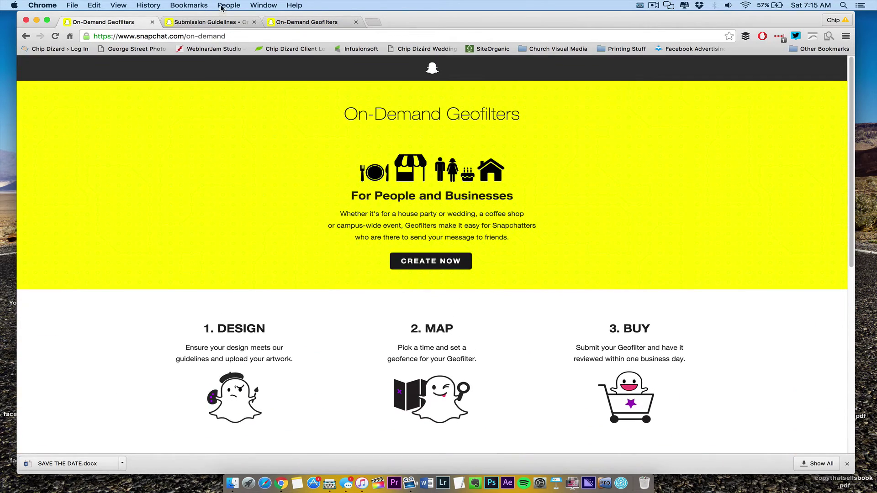
Read the Submission Guidelines, highlighting the Personal/Business definitions, no-changes note and geofence guidance
left_click(217, 21)
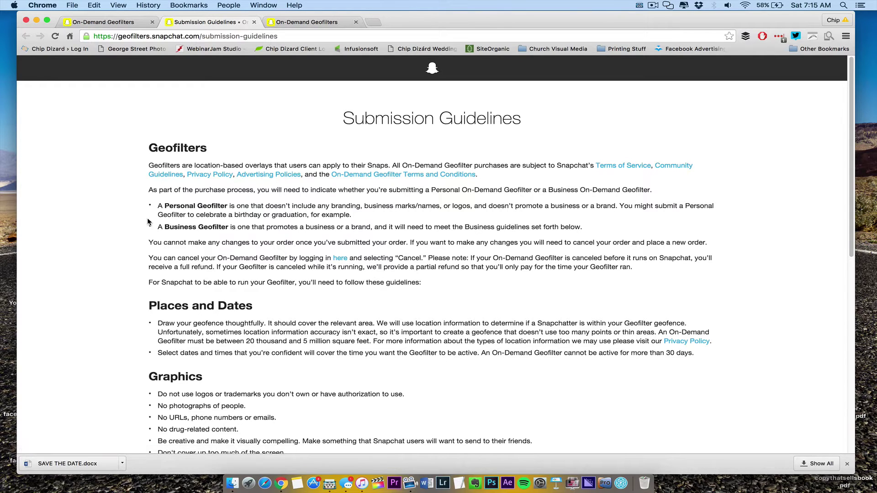
left_click_drag(162, 206, 328, 220)
left_click_drag(156, 227, 588, 234)
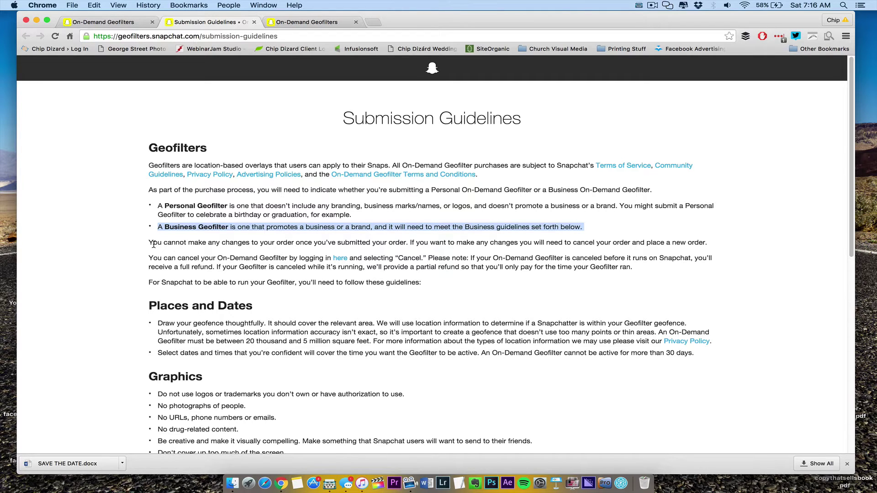
left_click_drag(149, 242, 709, 244)
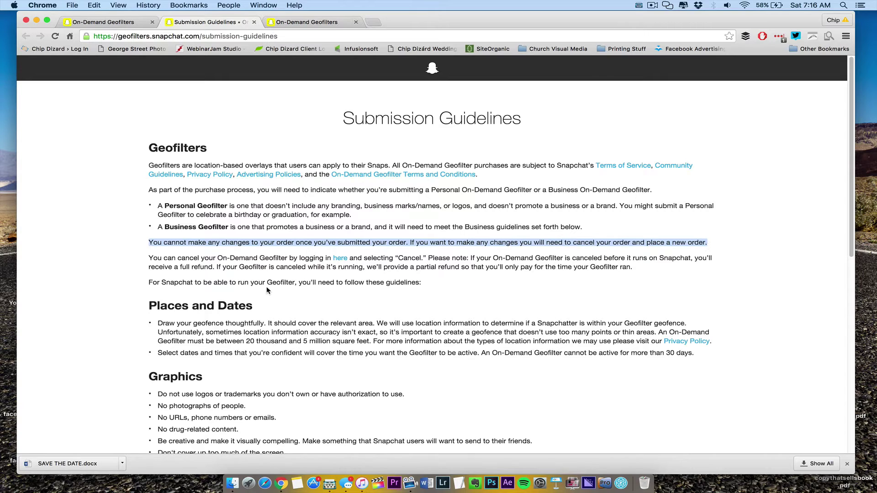
mouse_move(162, 330)
left_mouse_down()
mouse_move(158, 322)
mouse_move(468, 332)
mouse_move(677, 348)
left_mouse_up()
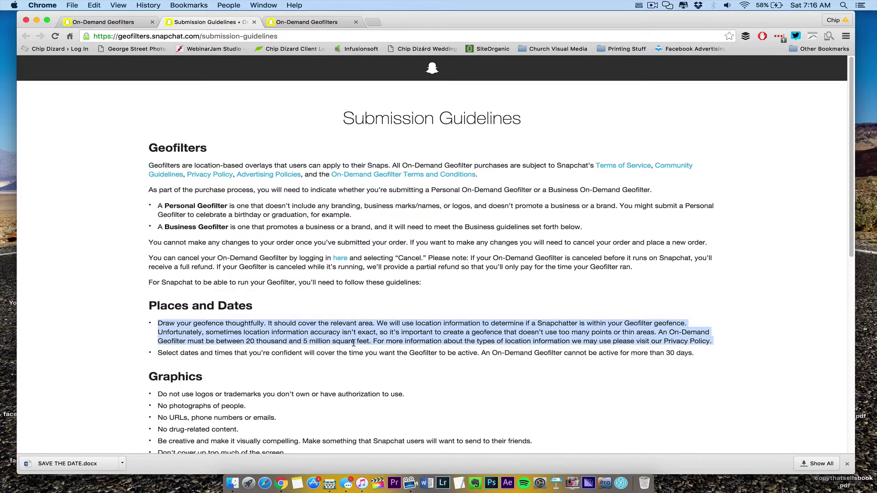
left_click(194, 350)
scroll(194, 350, "down", 5)
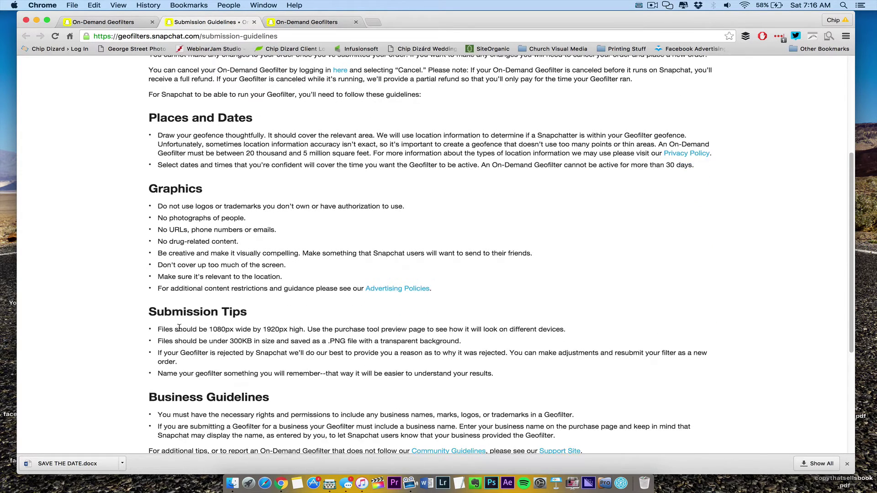
left_click_drag(158, 207, 296, 278)
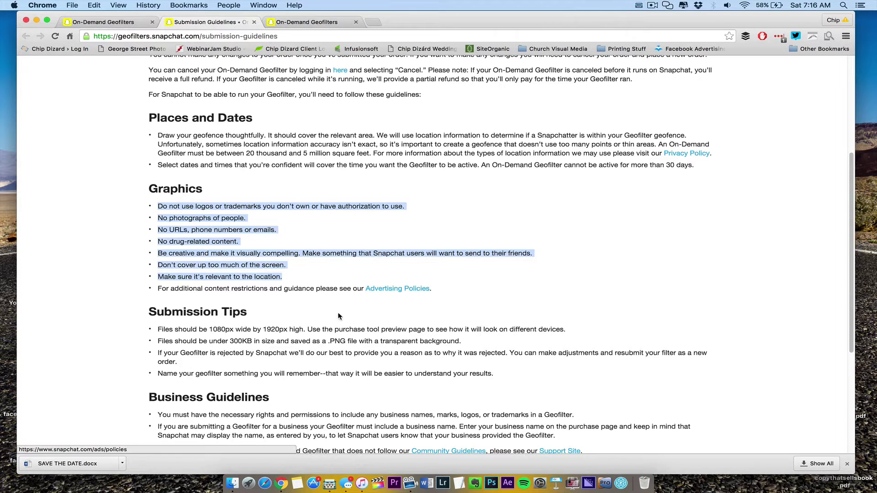
scroll(304, 332, "down", 2)
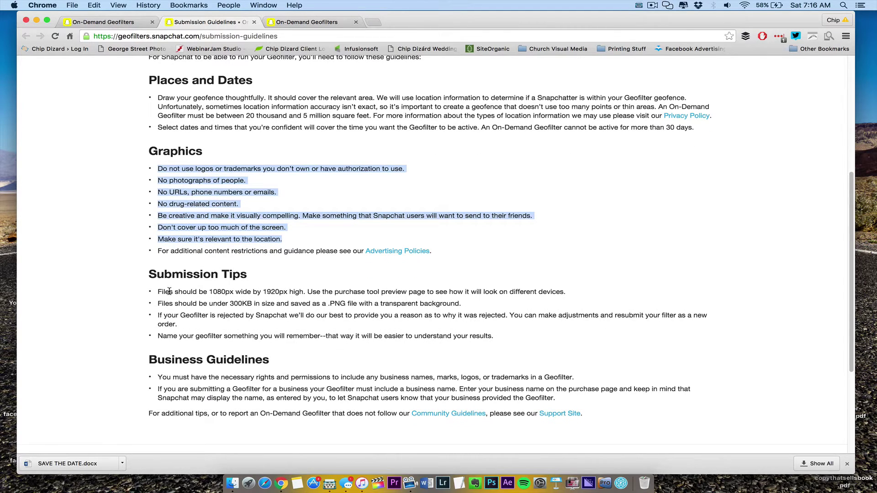
left_click_drag(158, 291, 380, 403)
left_click(354, 336)
scroll(354, 336, "up", 12)
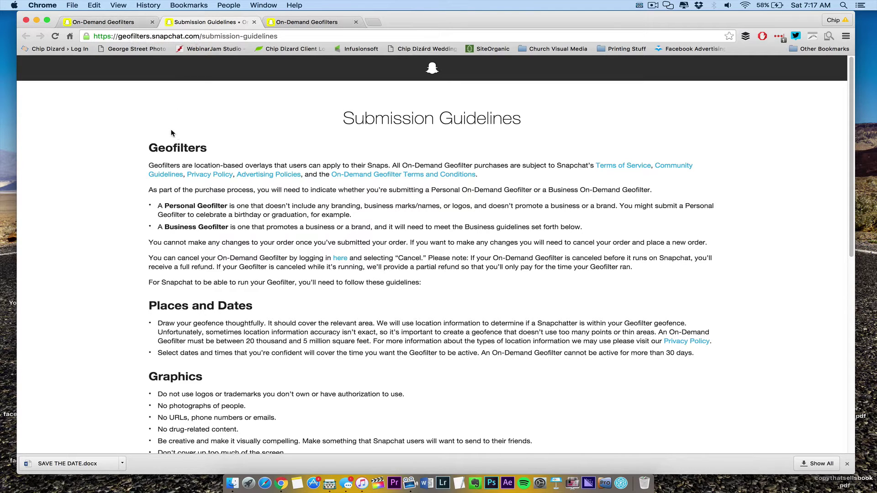
Start a new geofilter with CREATE NOW and download geofilter-templates.zip
left_click(114, 23)
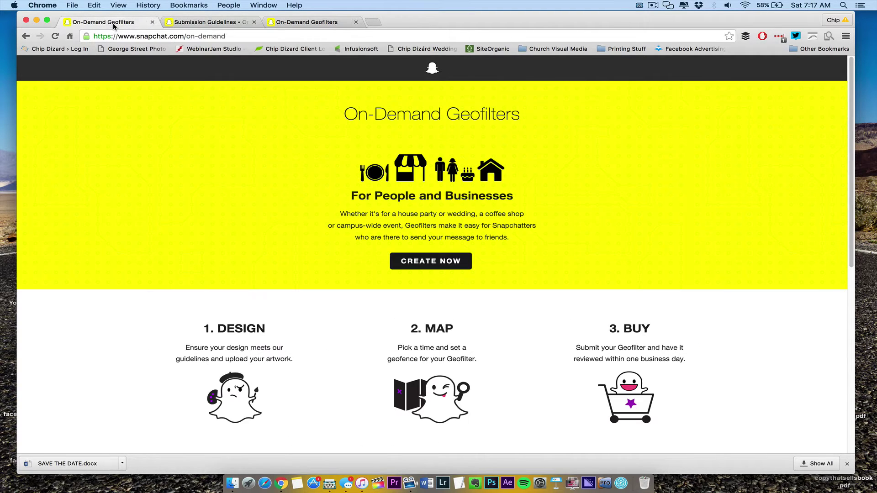
left_click(450, 262)
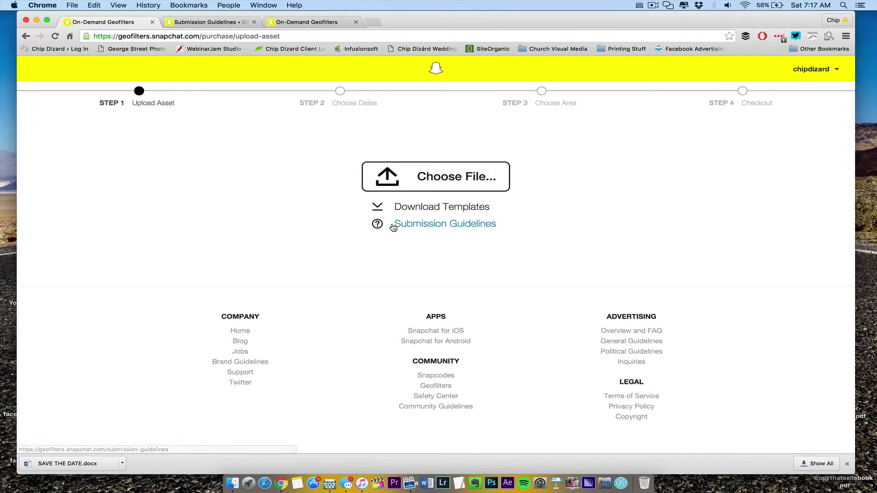
left_click(402, 208)
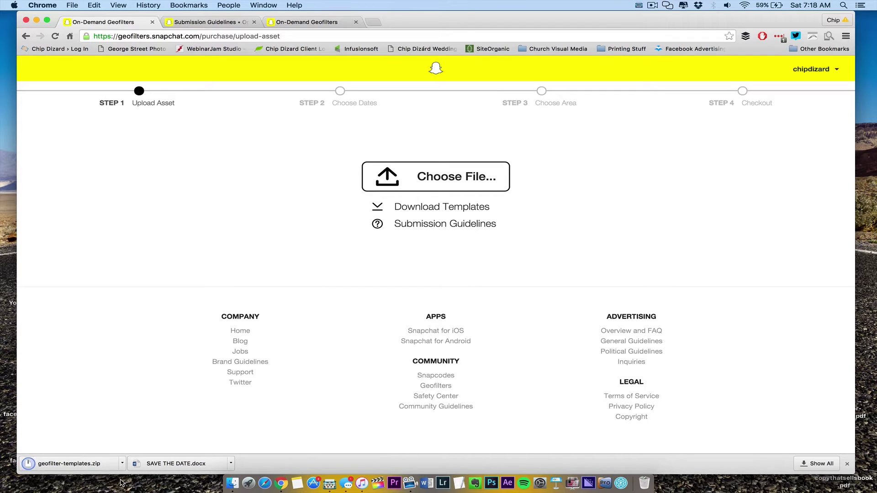
Unzip geofilter-templates.zip in Finder and expand its Photoshop Templates folder
left_click(123, 465)
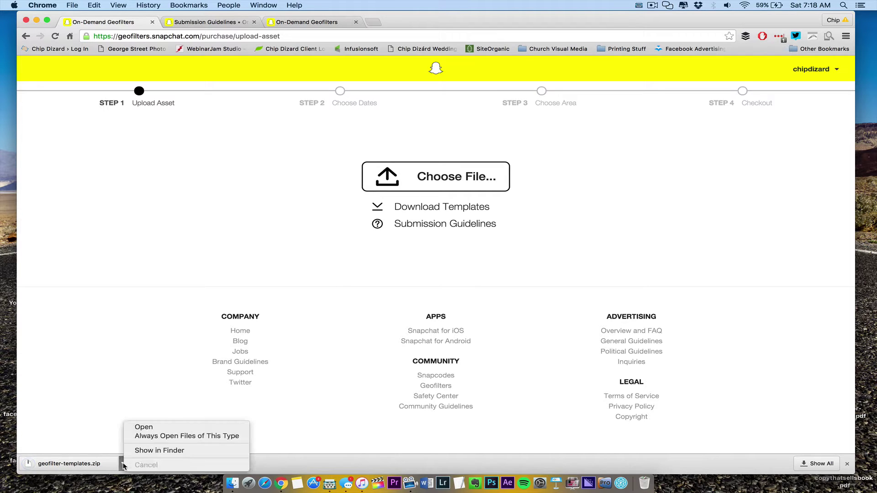
left_click(142, 450)
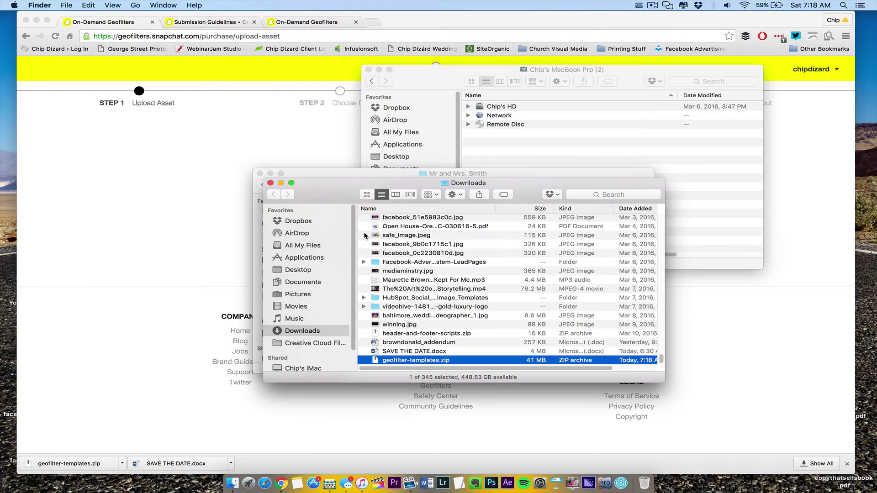
left_click_drag(344, 198, 346, 102)
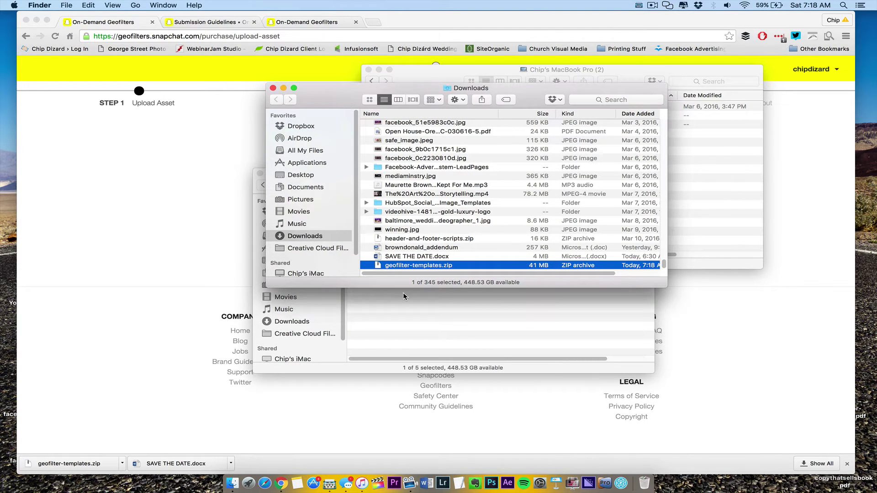
double_click(385, 267)
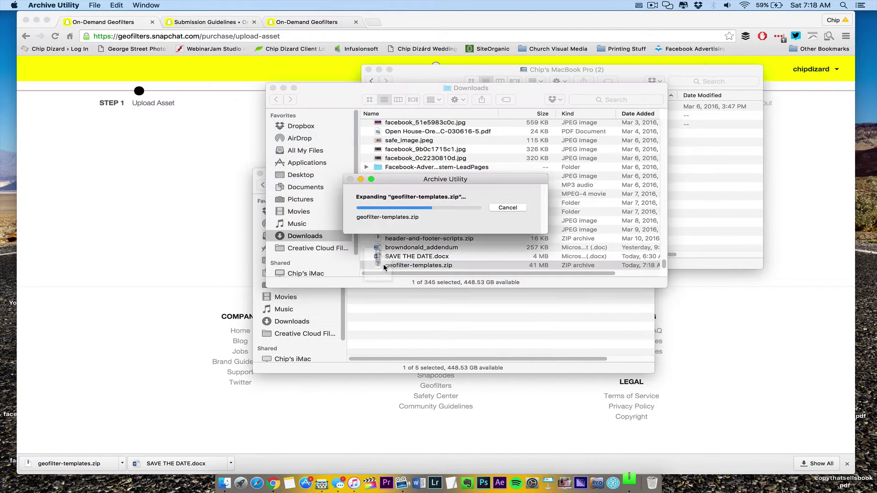
double_click(406, 265)
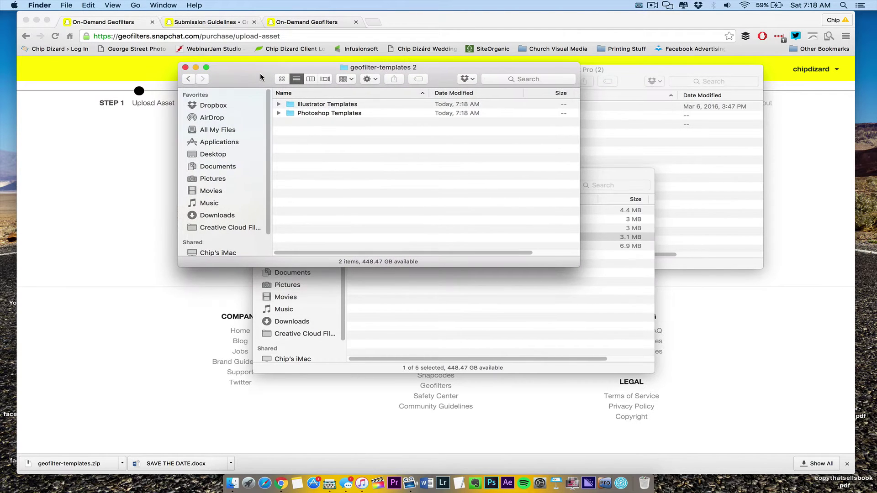
left_click(279, 105)
left_click(278, 104)
left_click(278, 105)
left_click(278, 105)
left_click(278, 113)
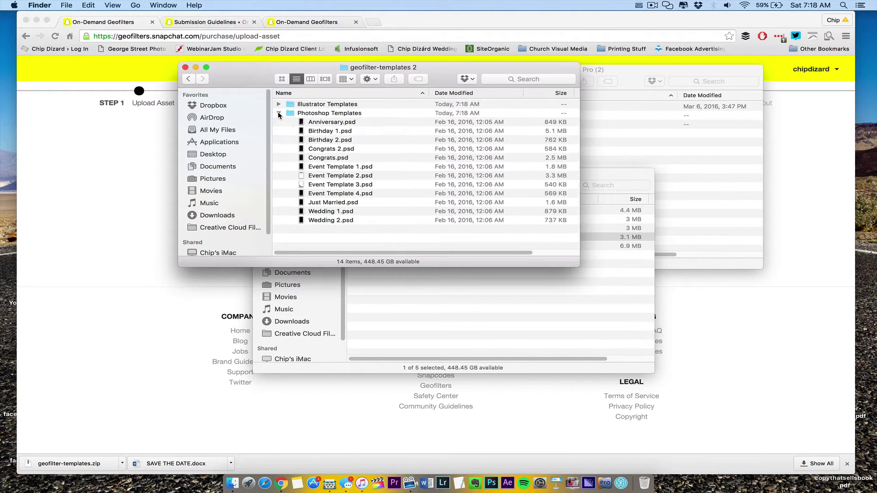
Quick Look through the PSD templates from Birthday 1.psd down to Wedding 2.psd
left_click(334, 135)
key("space")
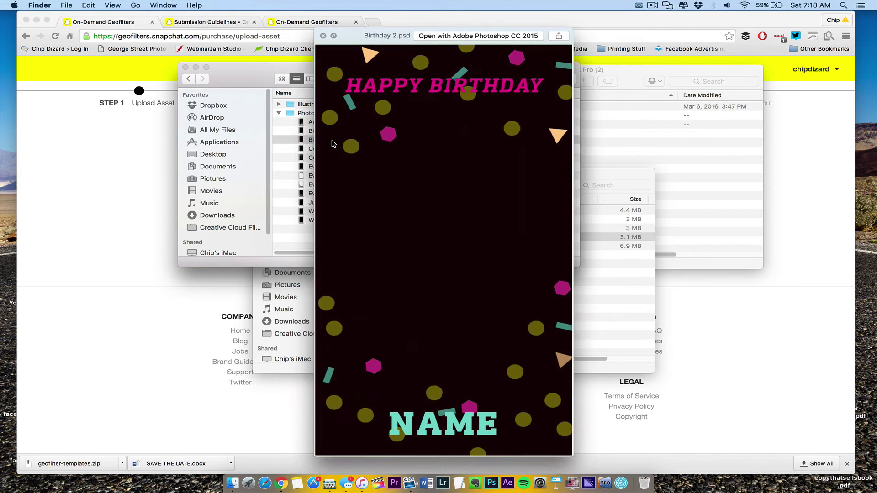
key("space")
key("Down")
key("Down")
key("space")
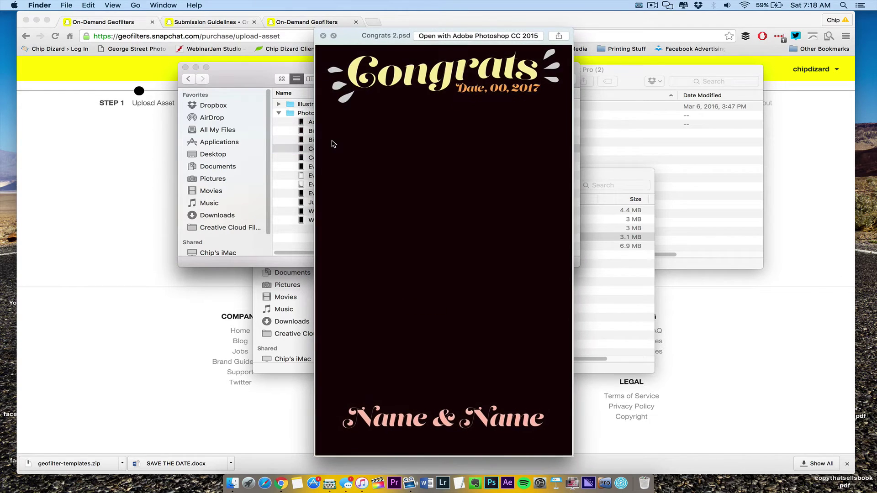
key("Down")
key("Down")
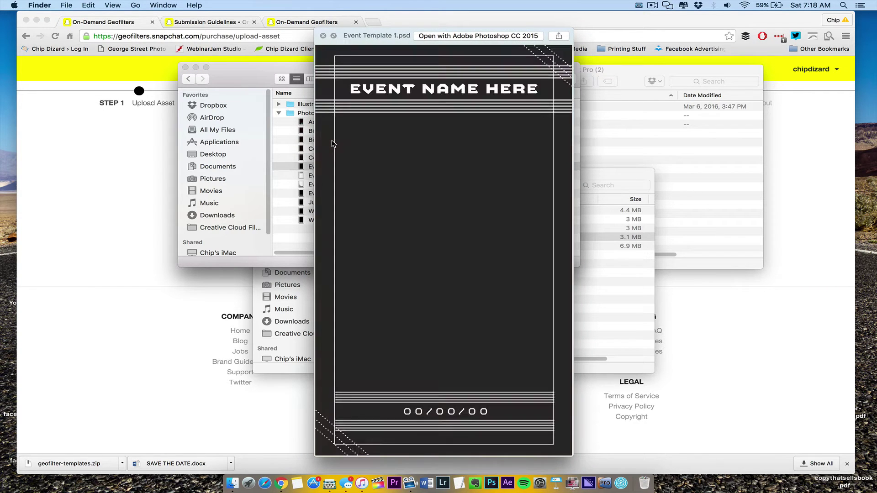
key("Down")
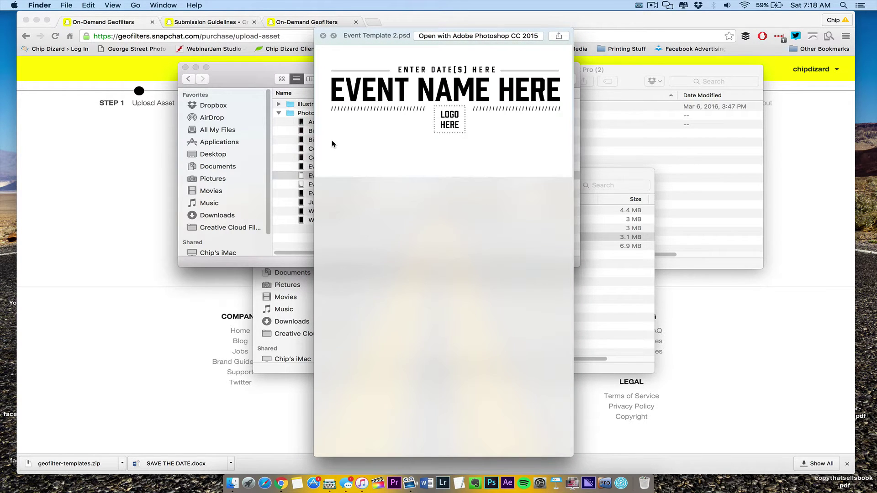
key("Down")
key("Down")
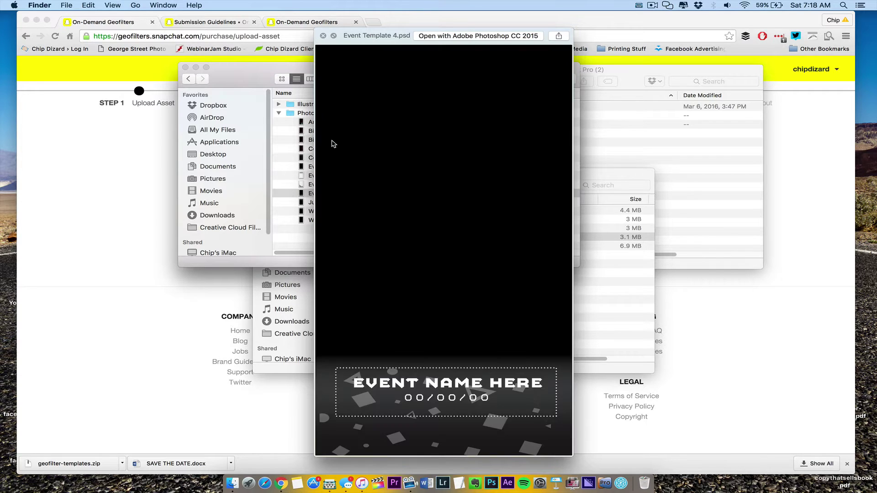
key("Down")
key("Down")
key("Down")
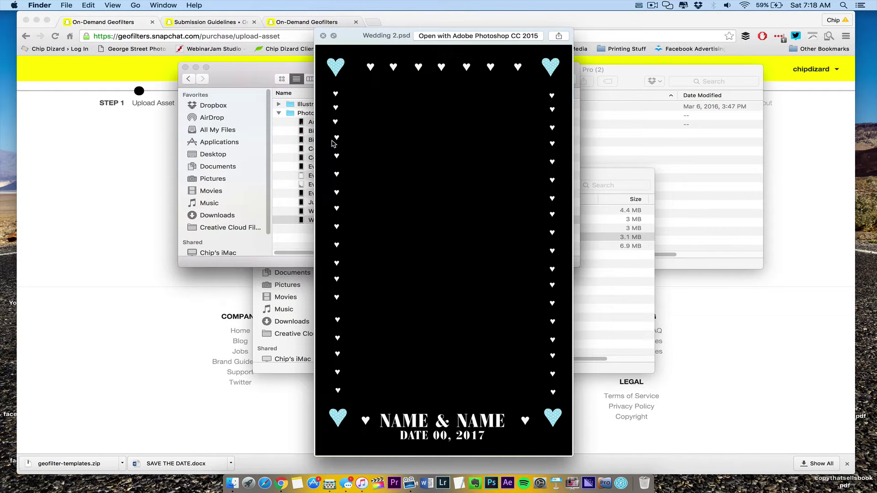
key("space")
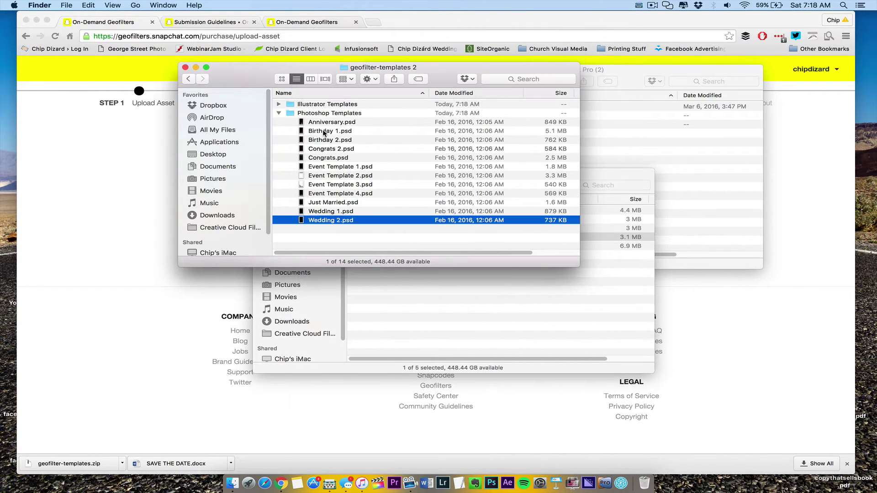
Preview Birthday 2.psd and Event Template 4.psd with Quick Look
left_click(321, 143)
key("space")
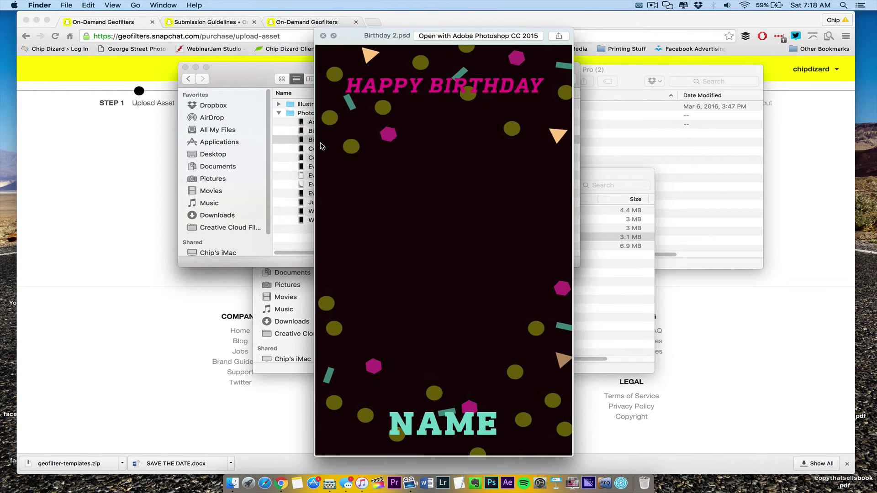
key("space")
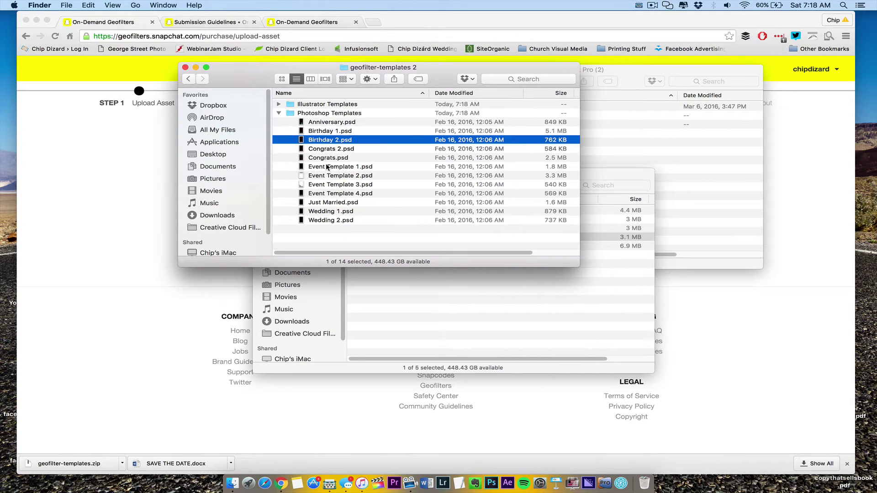
left_click(334, 194)
key("space")
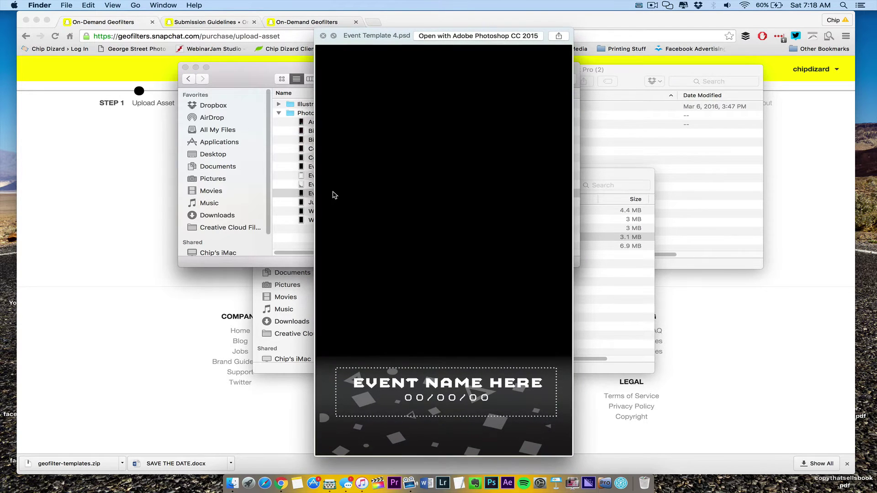
key("space")
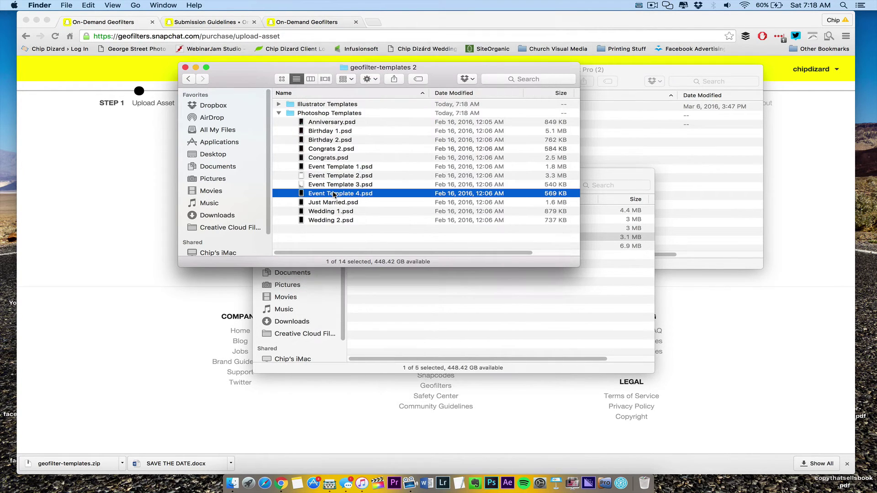
Open Event Template 4.psd in Photoshop, skipping missing fonts and undoing a stray layer nudge
double_click(319, 194)
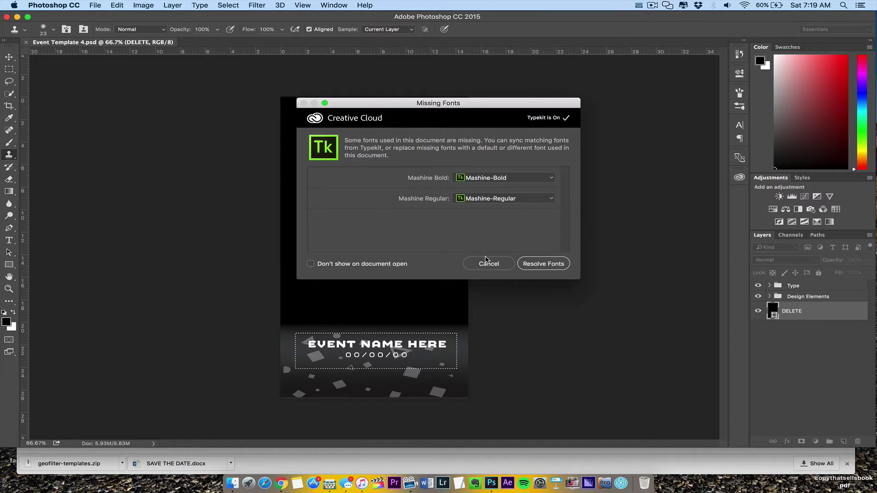
left_click(488, 262)
left_click(626, 254)
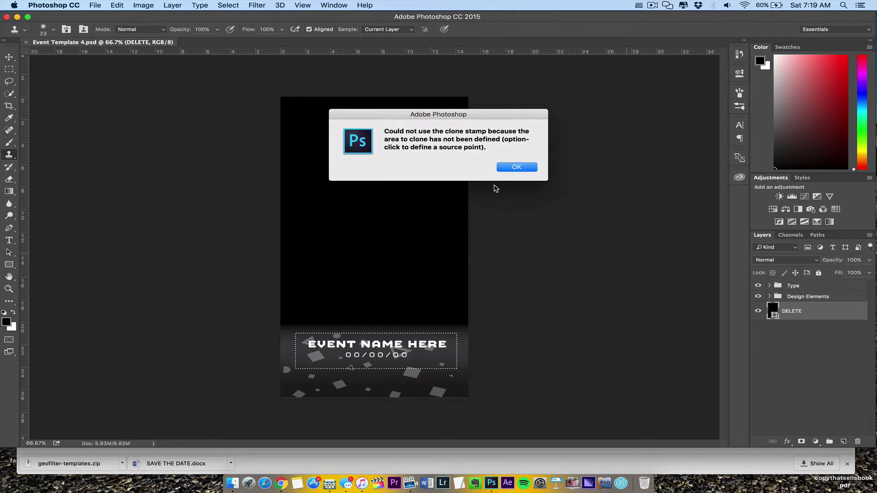
left_click(513, 167)
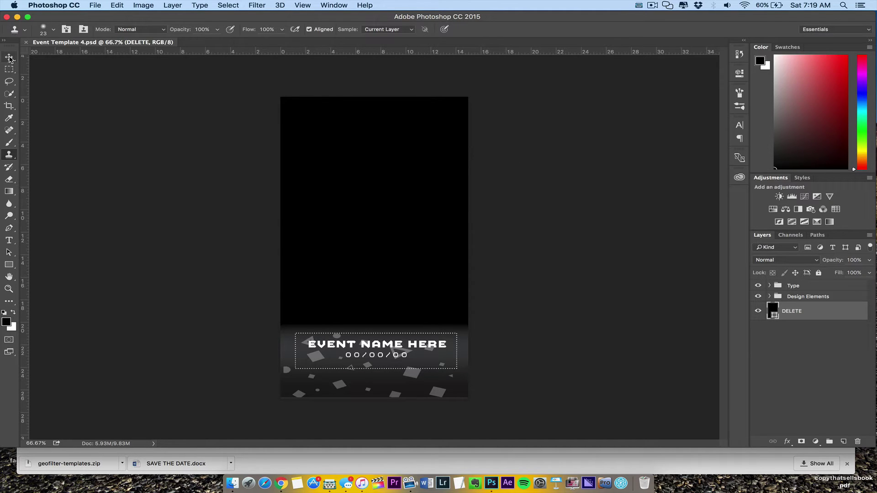
left_click(9, 57)
key("shift+Left")
key("shift+Left")
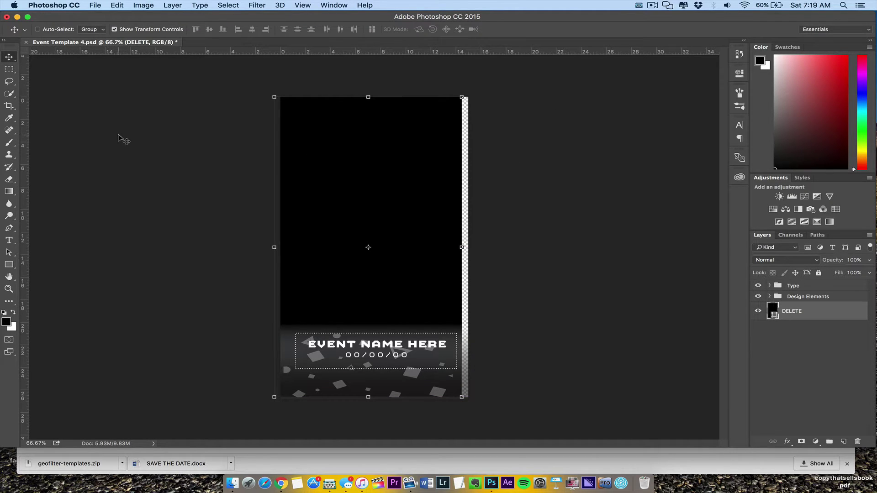
key("super+z")
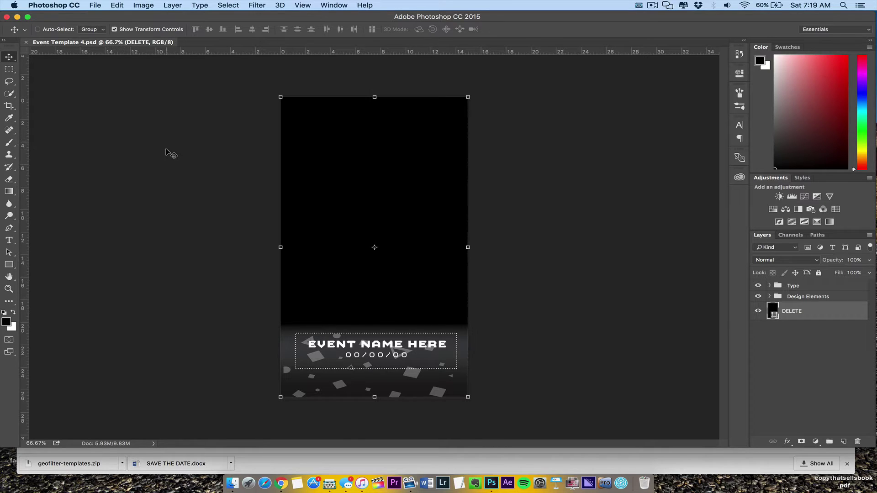
Zoom to 100% and select the 00/00/00 text of the DATES HERE layer
key("super+1")
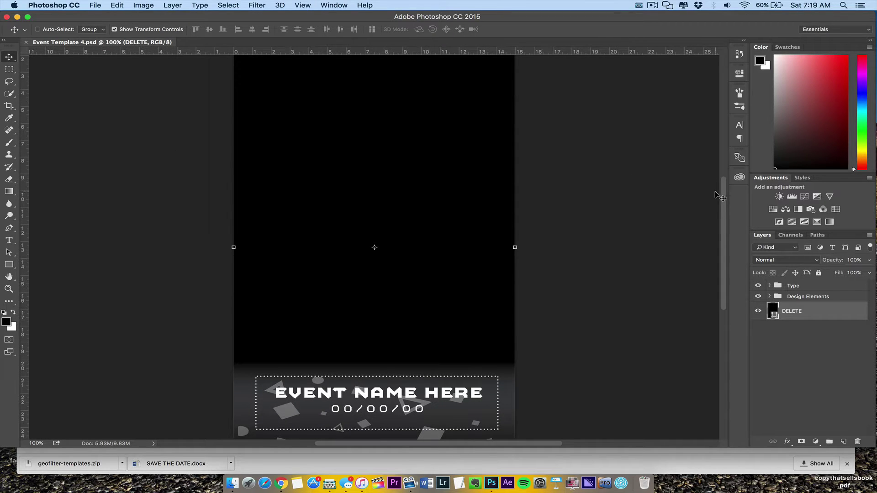
left_click_drag(723, 203, 722, 240)
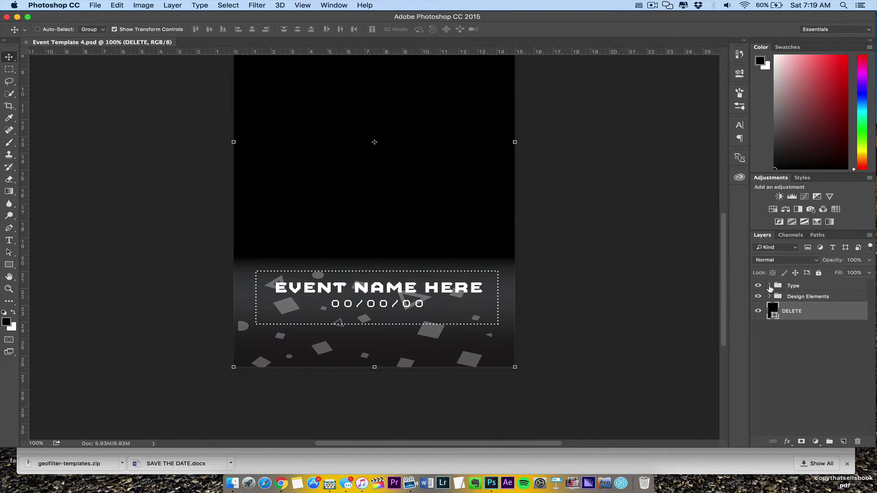
left_click(769, 286)
left_click(769, 286)
left_click(770, 286)
left_click(808, 300)
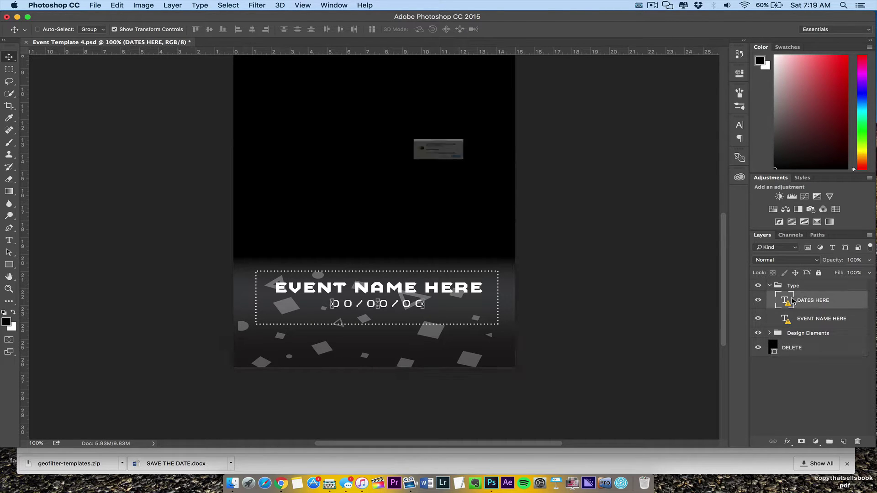
left_click(517, 179)
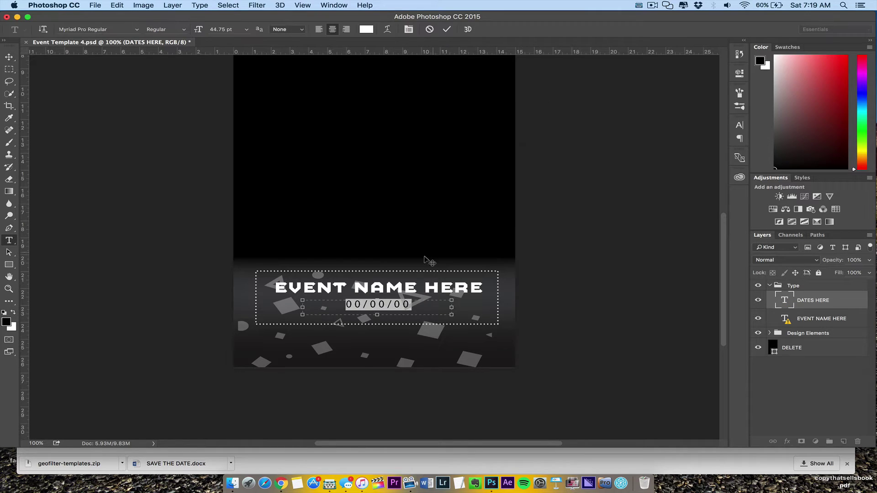
left_click(405, 305)
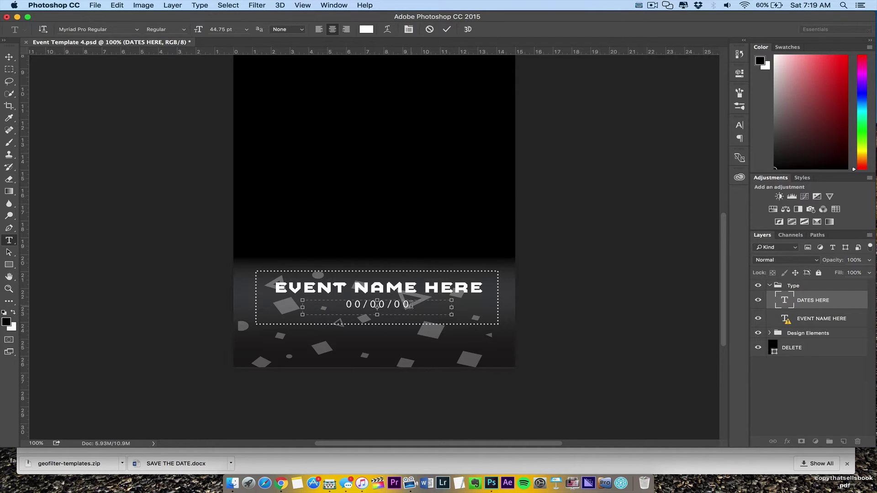
left_click_drag(411, 305, 318, 305)
left_click(9, 57)
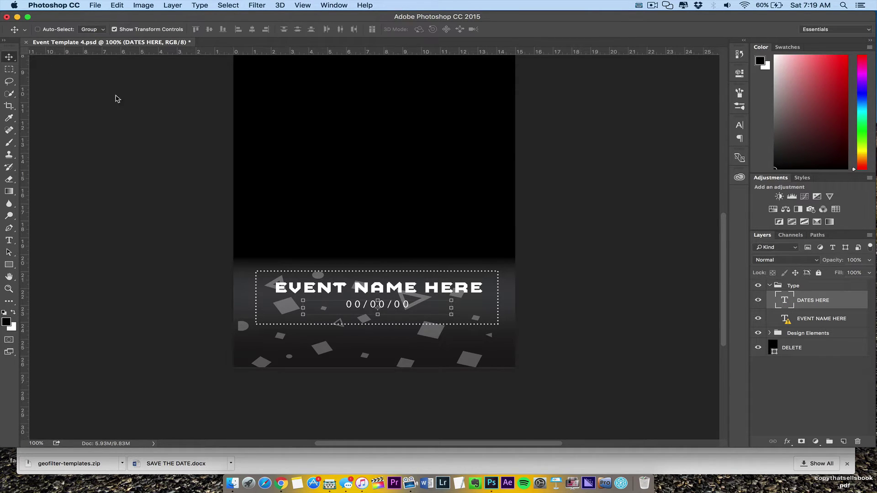
Replace the date with 'Chillin' with the fam', widen its box, and centre it
left_click(8, 241)
double_click(382, 304)
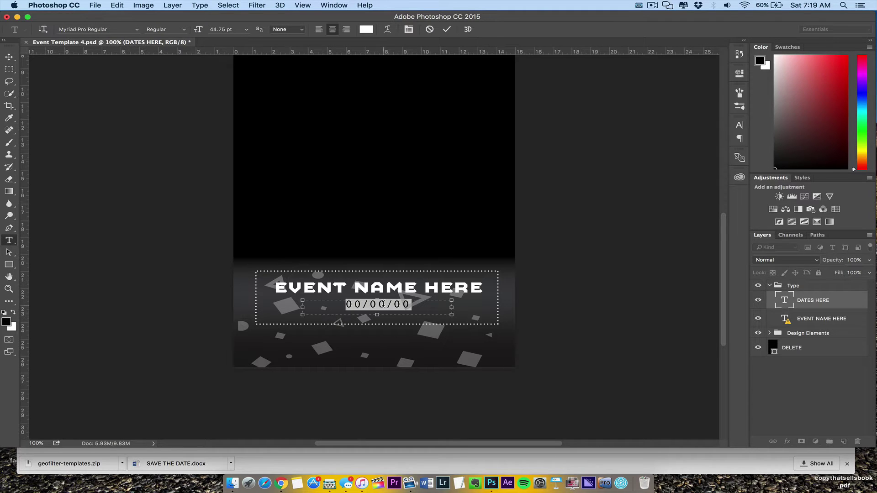
type("Chi")
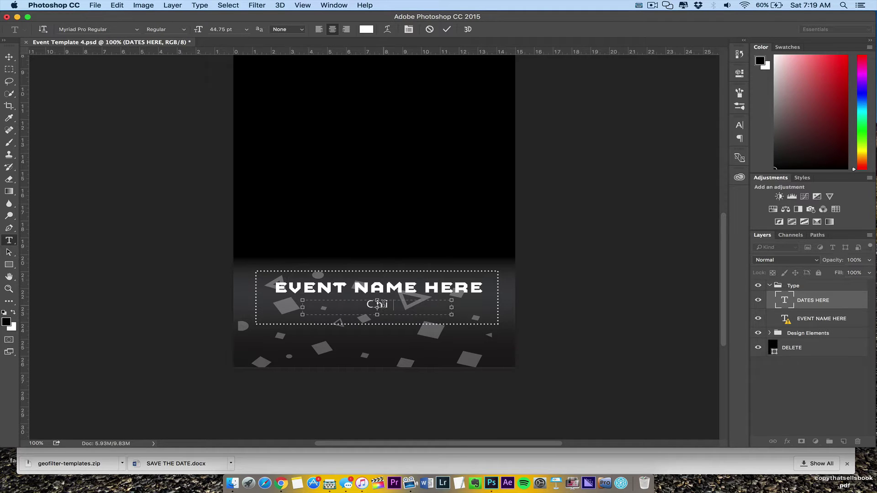
type("llin' with the fa")
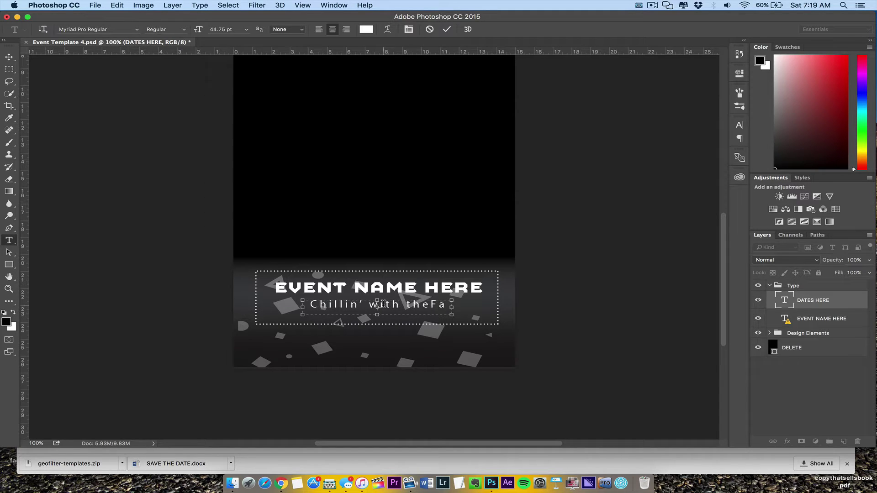
key("BackSpace")
key("BackSpace")
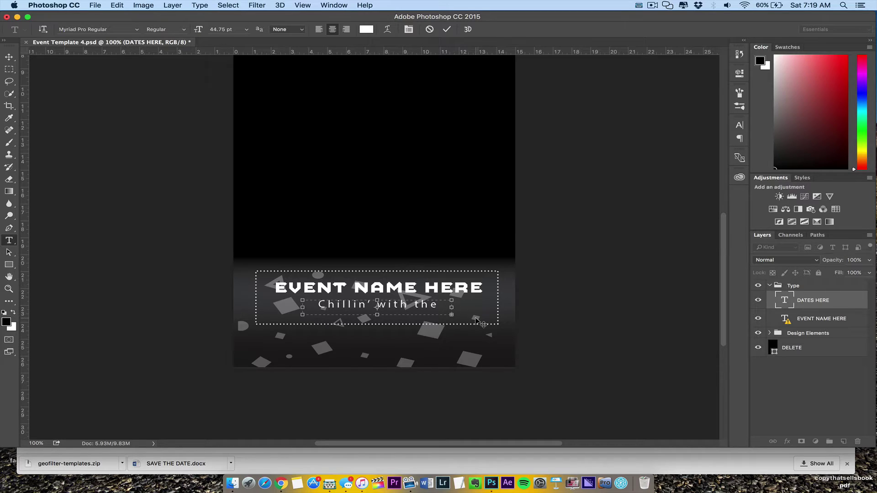
left_click_drag(459, 314, 496, 321)
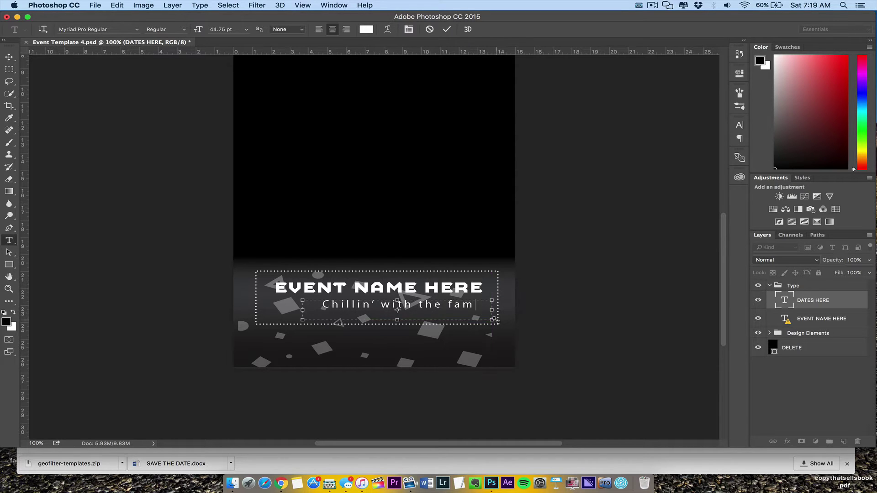
left_click(8, 57)
left_click_drag(373, 307, 357, 308)
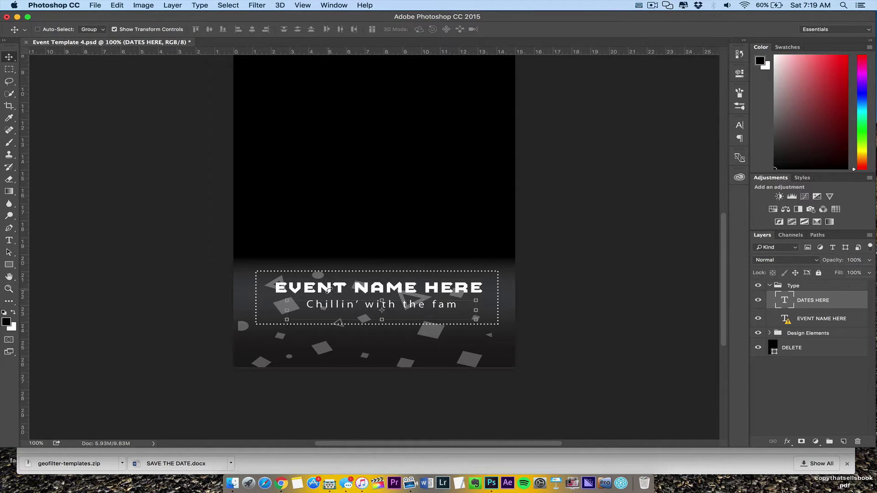
Retype the EVENT NAME HERE headline as 'THE DIZÁRD CREW' with the substituted font
left_click(776, 323)
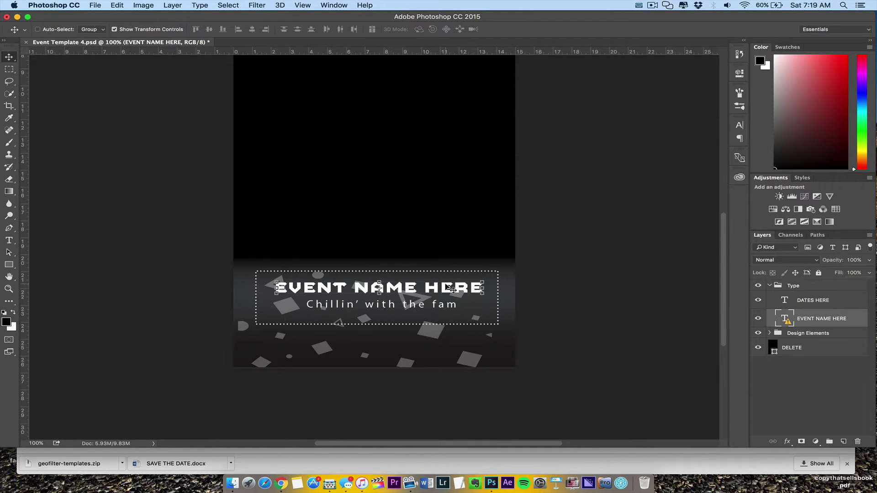
left_click(8, 240)
left_click(291, 290)
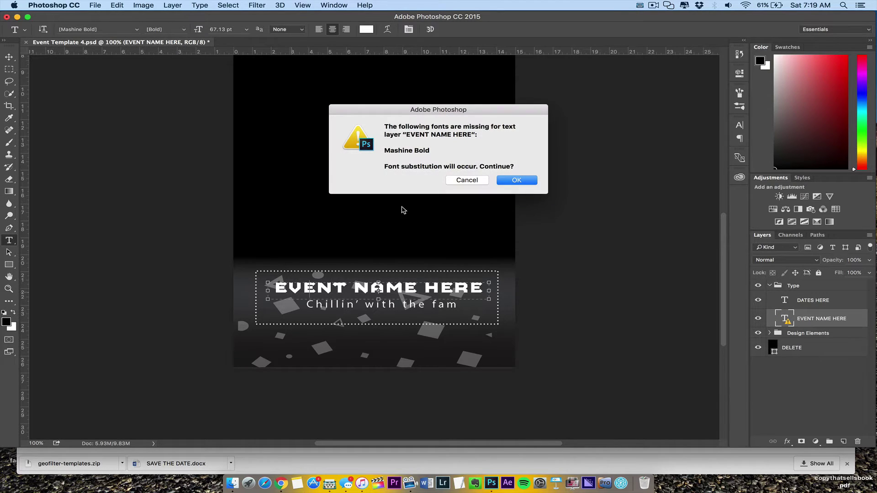
left_click(510, 181)
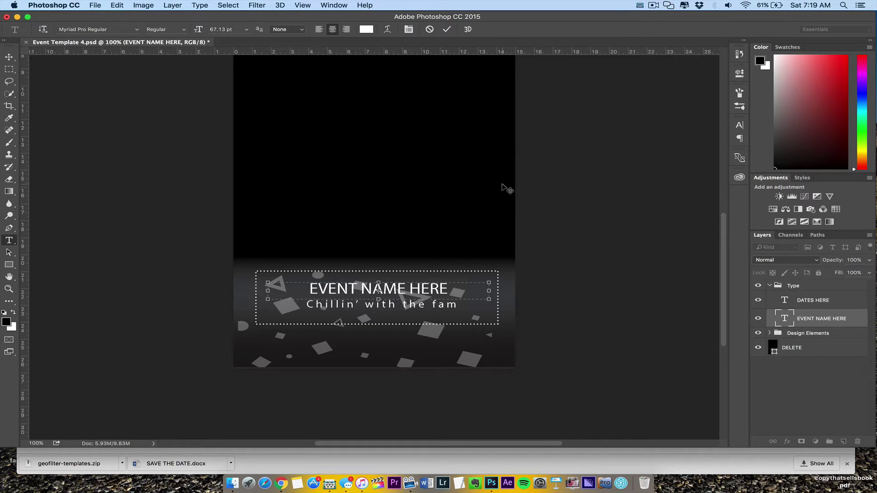
double_click(307, 287)
triple_click(307, 287)
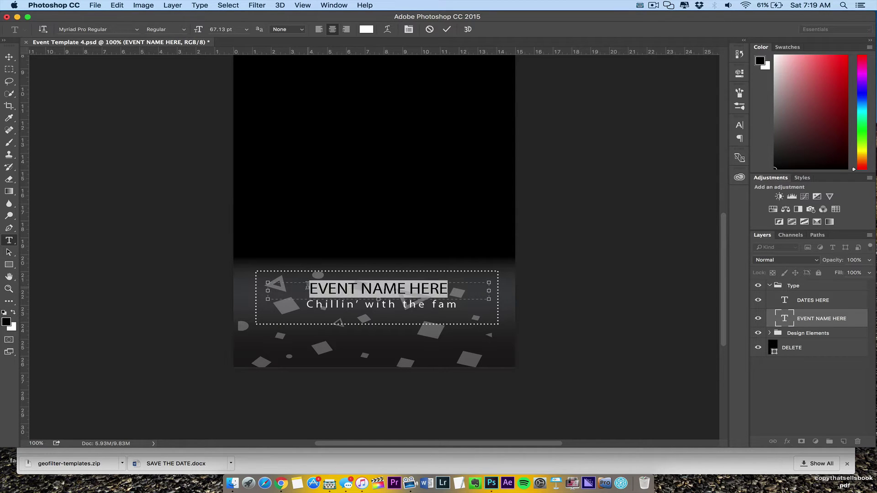
type("TH")
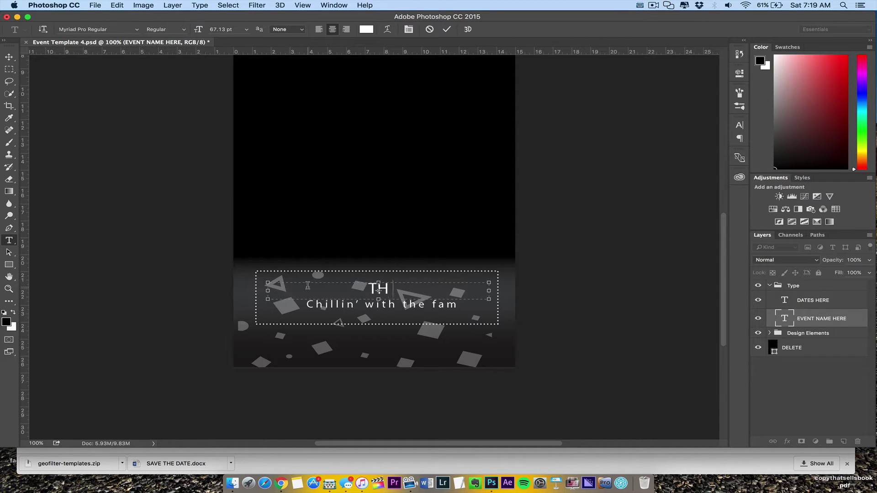
type("E DIZ")
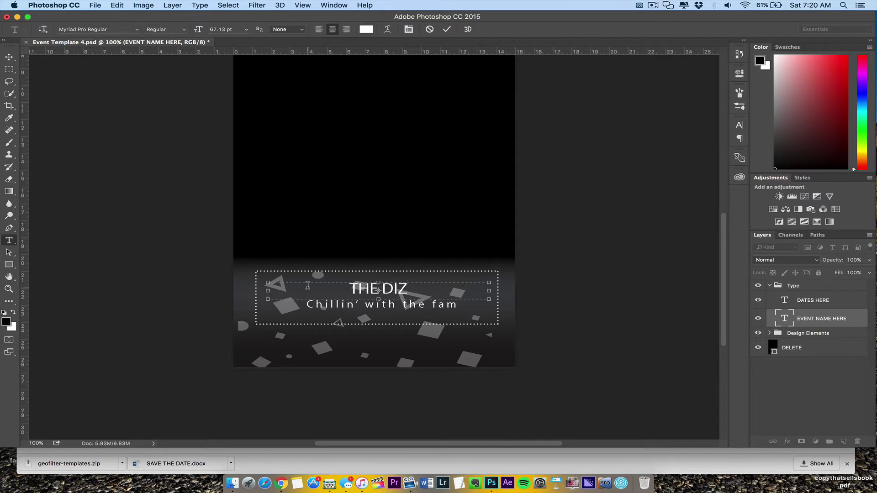
type("'A")
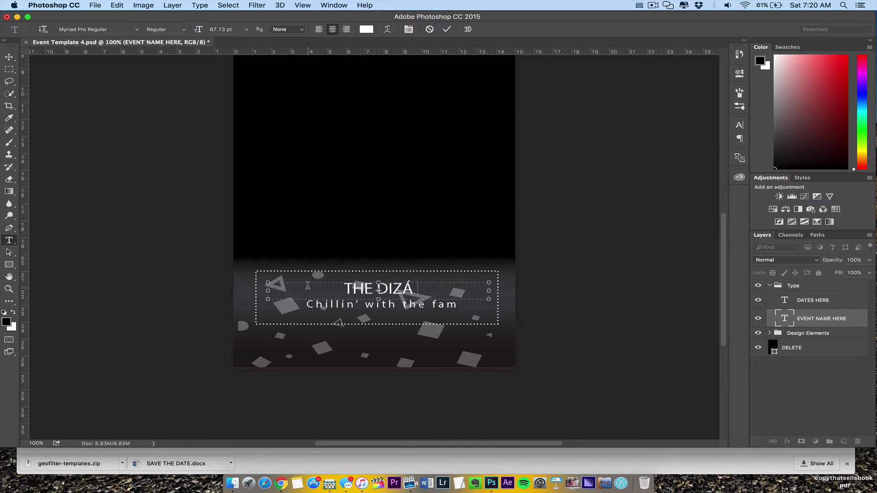
type("RD CREW")
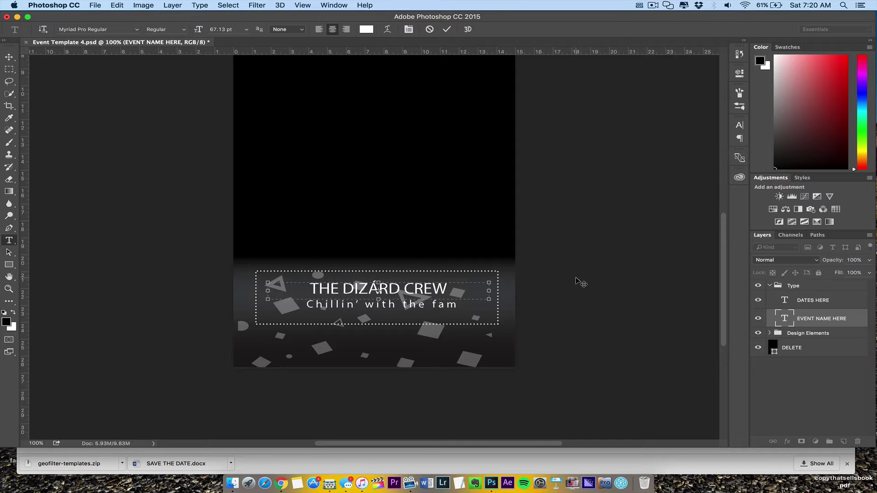
left_click(447, 29)
Delete the layer named DELETE from the design
scroll(725, 251, "up", 5)
scroll(726, 252, "up", 3)
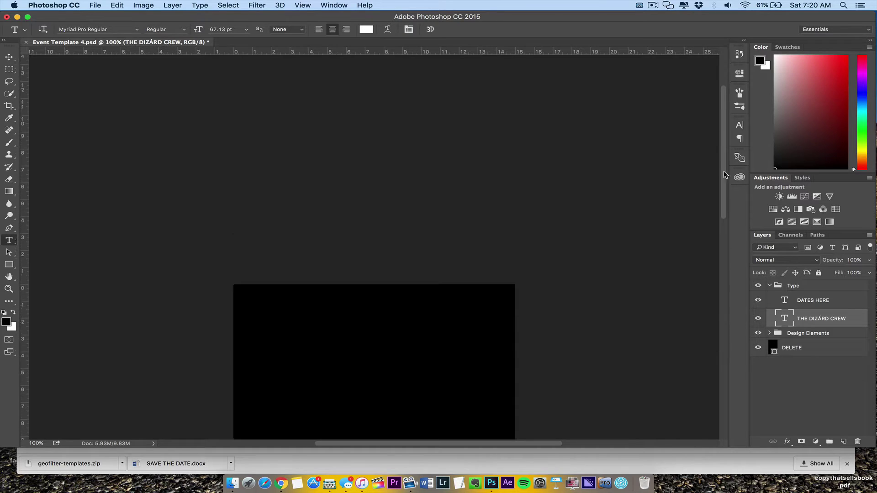
scroll(725, 252, "down", 5)
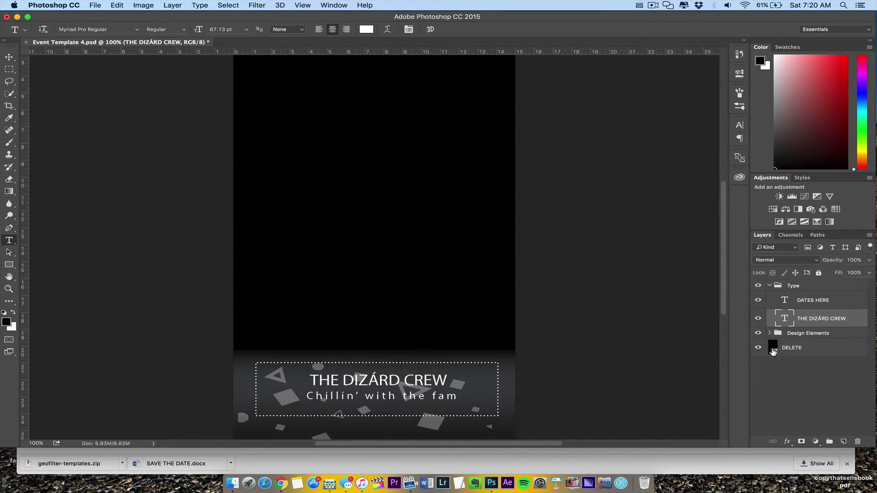
left_click(759, 348)
left_click(759, 348)
left_click(799, 348)
key("BackSpace")
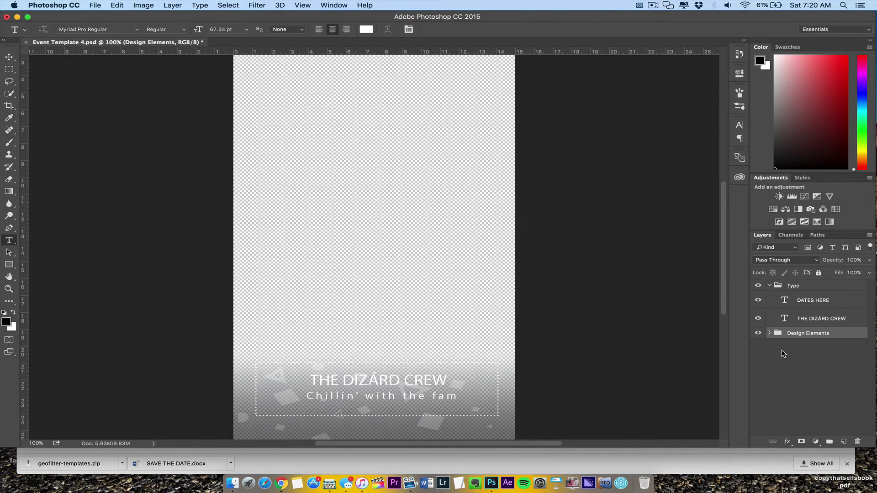
Quick-export the design as dizardcrew.png into the Photoshop Templates folder
left_click(95, 5)
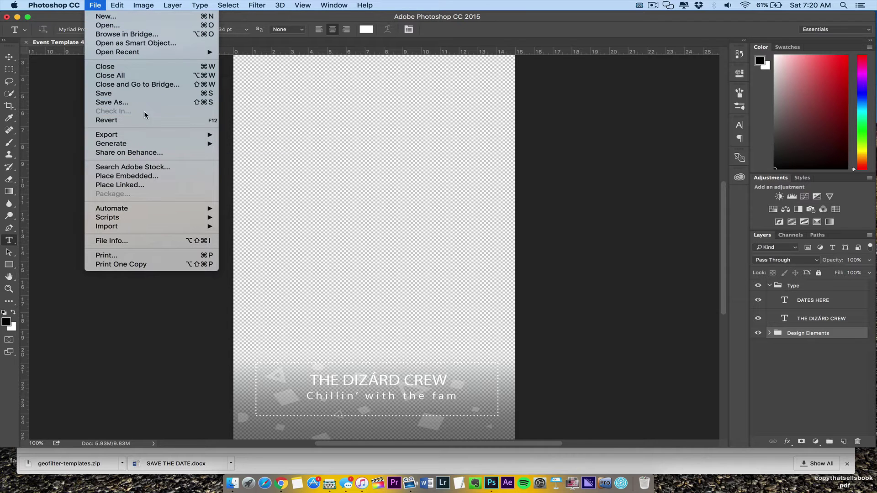
mouse_move(157, 134)
left_click(270, 135)
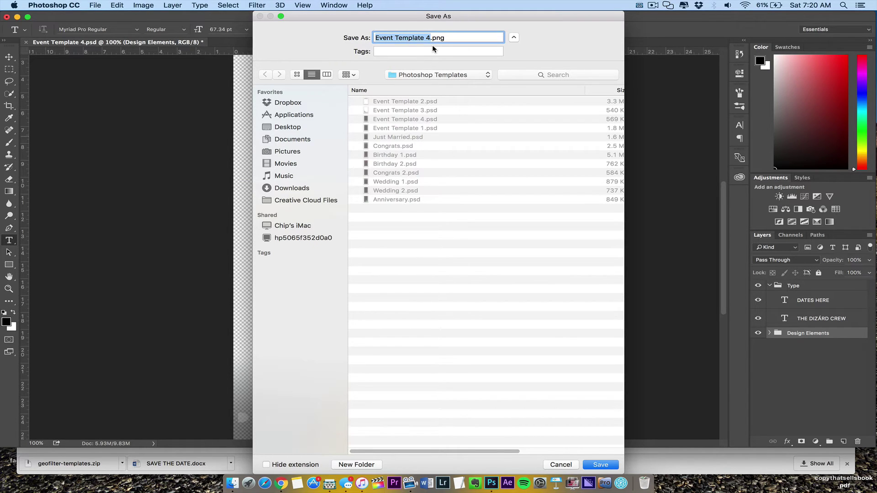
type("dizardcrew")
key("Return")
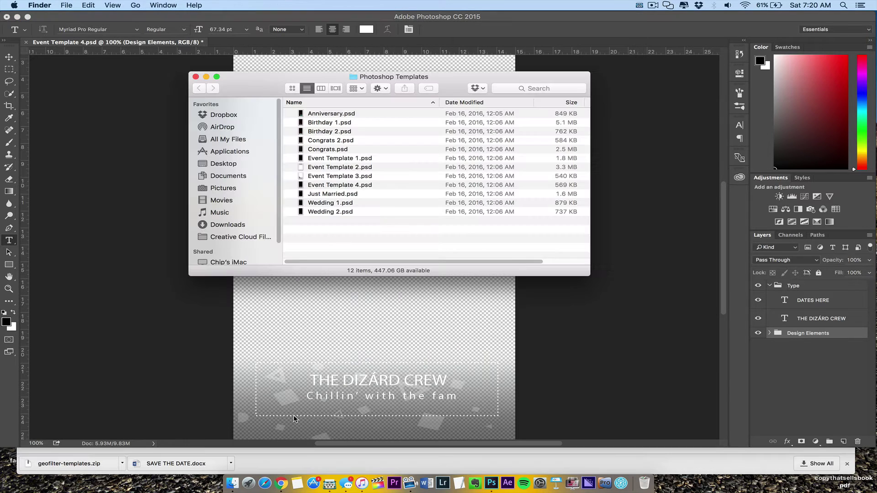
Upload dizardcrew.png from Downloads > geofilter-templates 2 > Photoshop Templates as the geofilter artwork
left_click(282, 483)
left_click(416, 181)
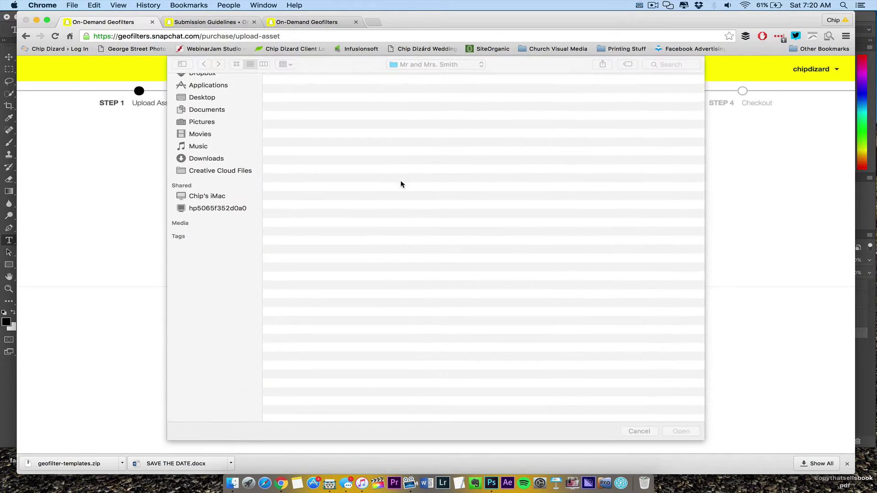
left_click(214, 176)
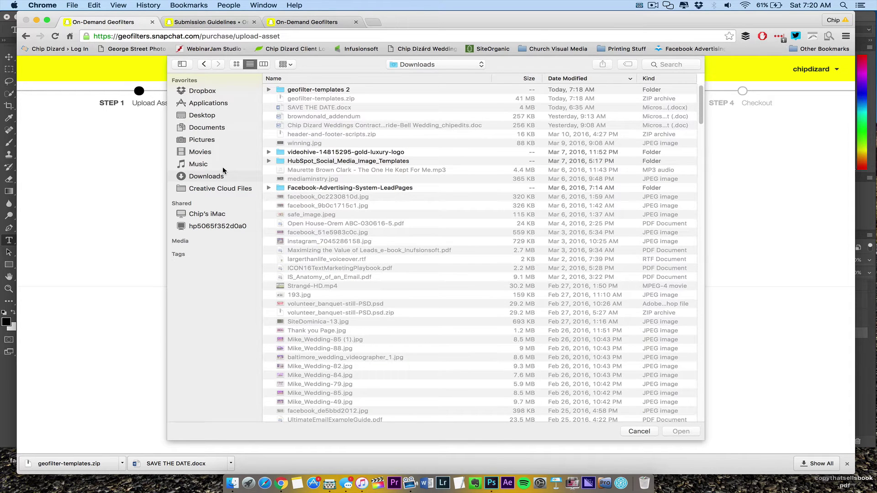
double_click(342, 90)
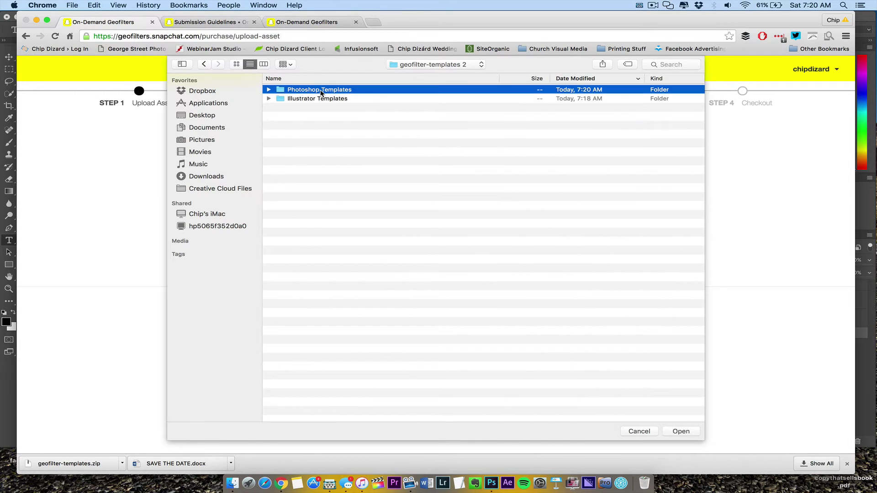
double_click(320, 90)
left_click(320, 89)
key("space")
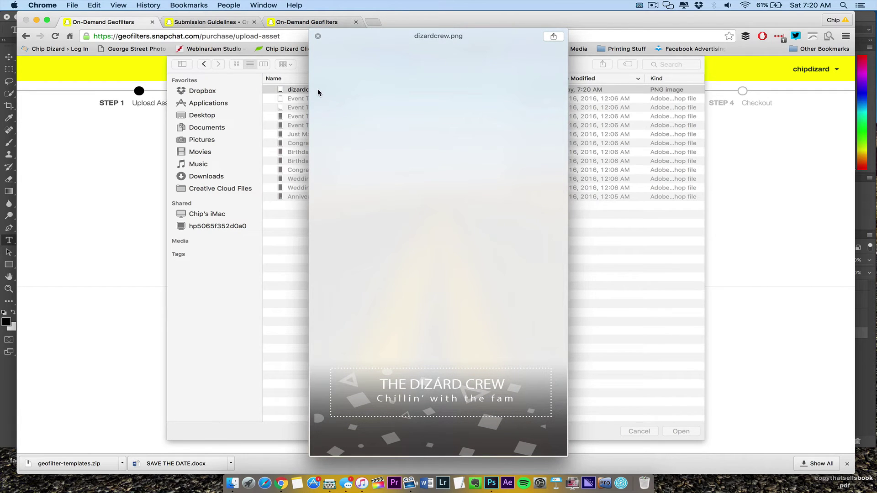
key("space")
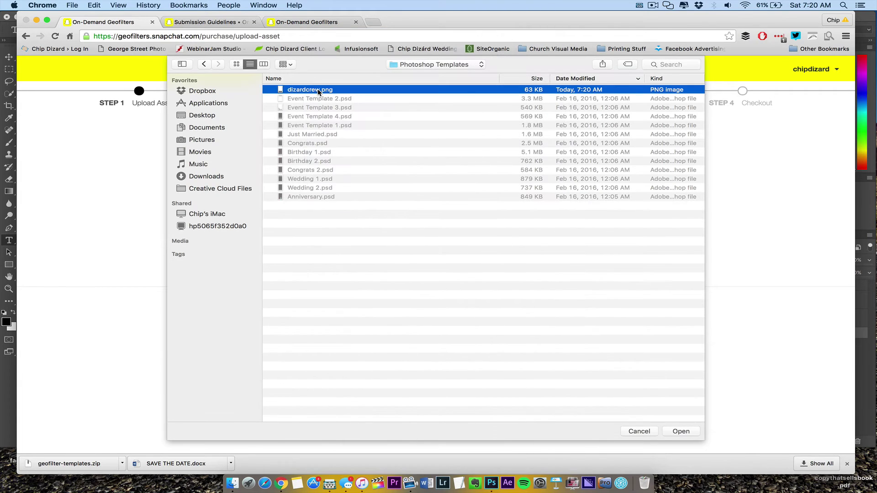
key("Return")
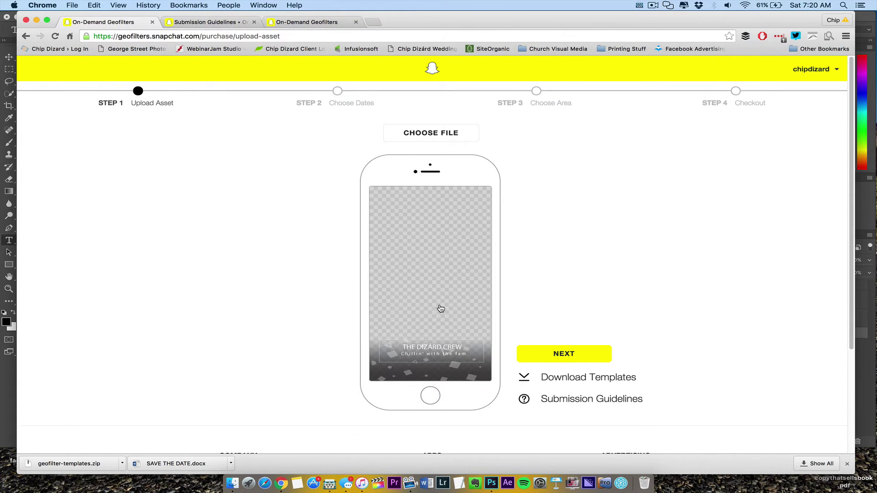
Set the geofilter start to 03/13/2016 at 09:00 AM
left_click(555, 361)
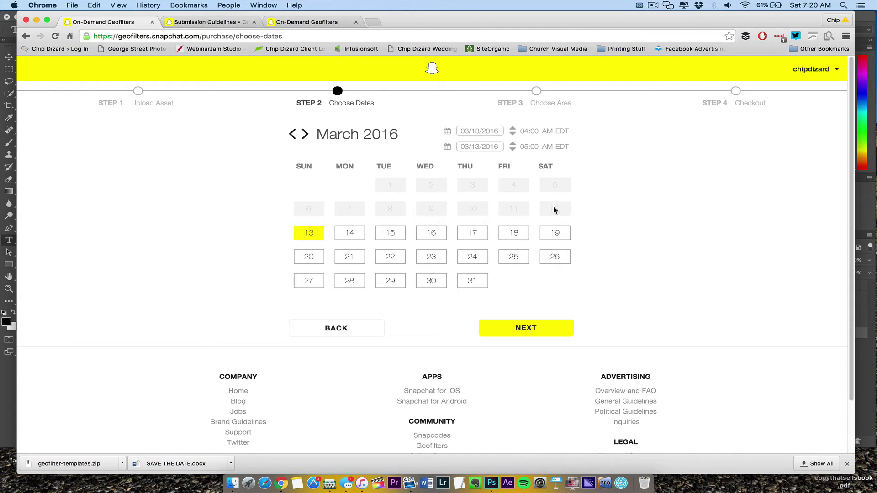
left_click(309, 234)
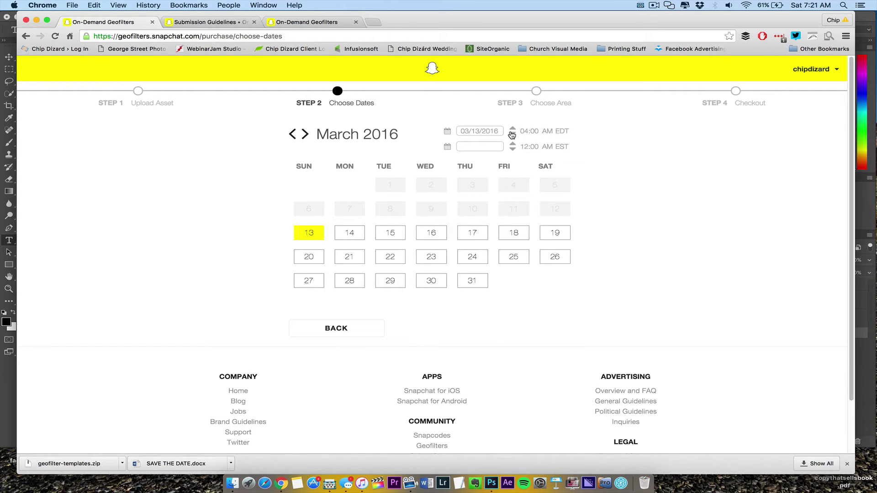
left_click(528, 132)
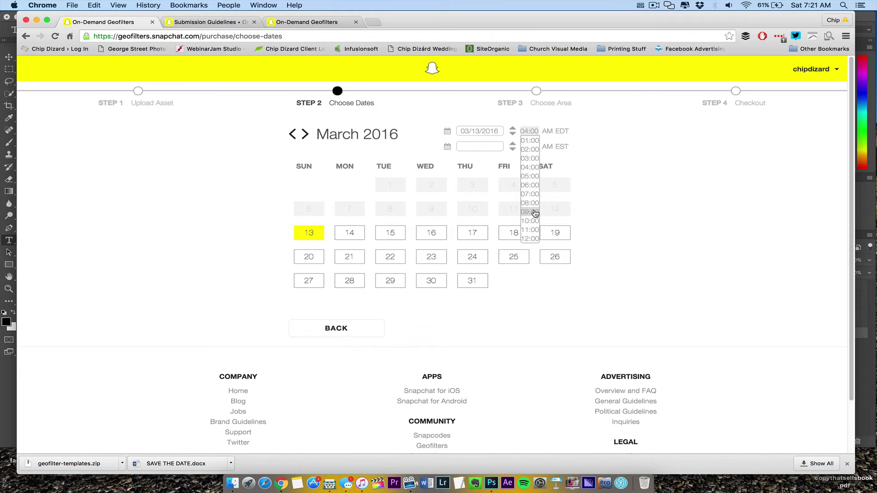
left_click(536, 213)
left_click(529, 147)
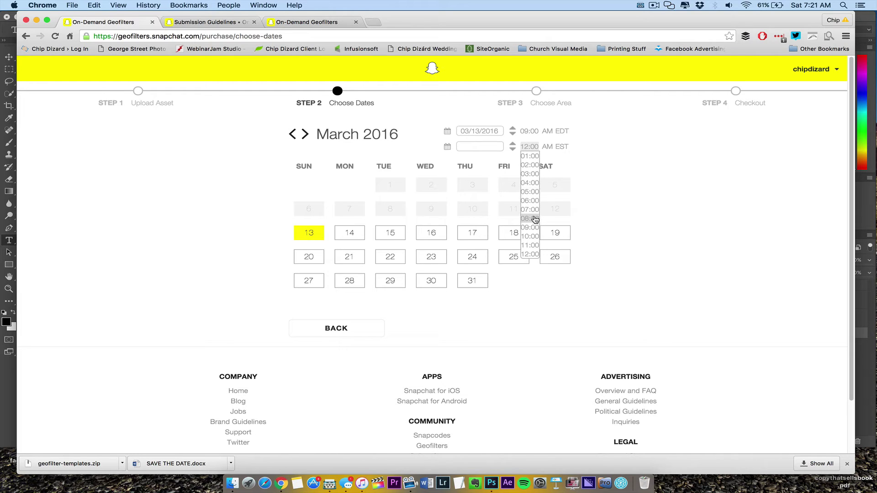
left_click(535, 219)
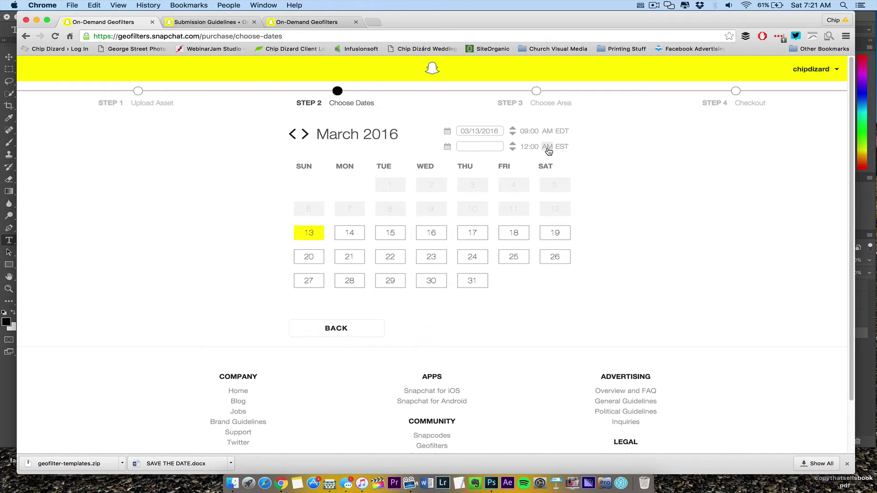
left_click(530, 147)
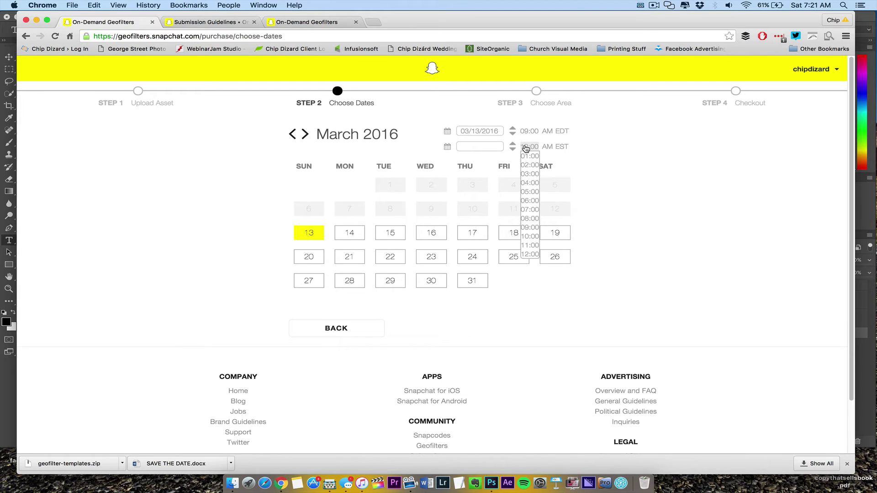
left_click(489, 147)
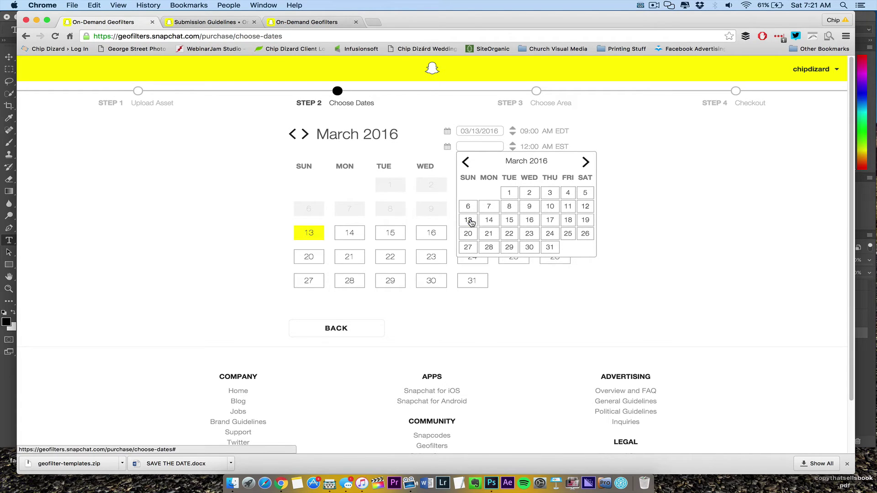
left_click(469, 221)
Try different end-hour options while keeping the start hour at 09:00
left_click(529, 131)
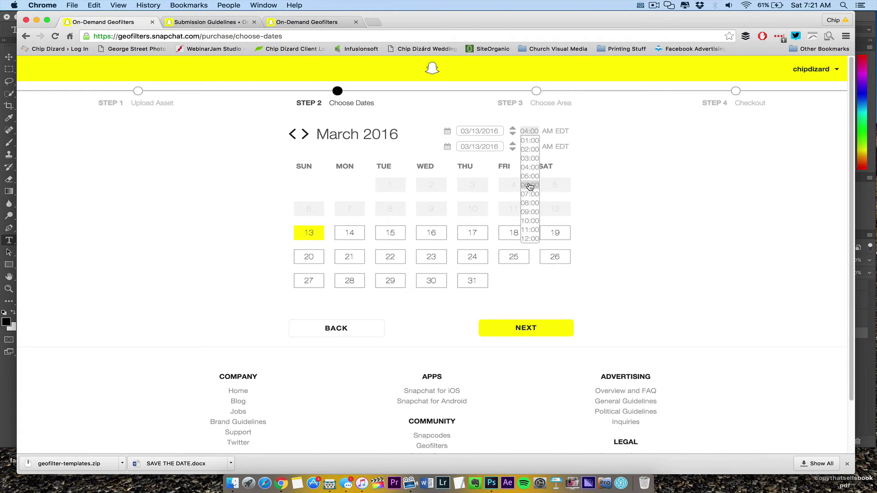
left_click(530, 211)
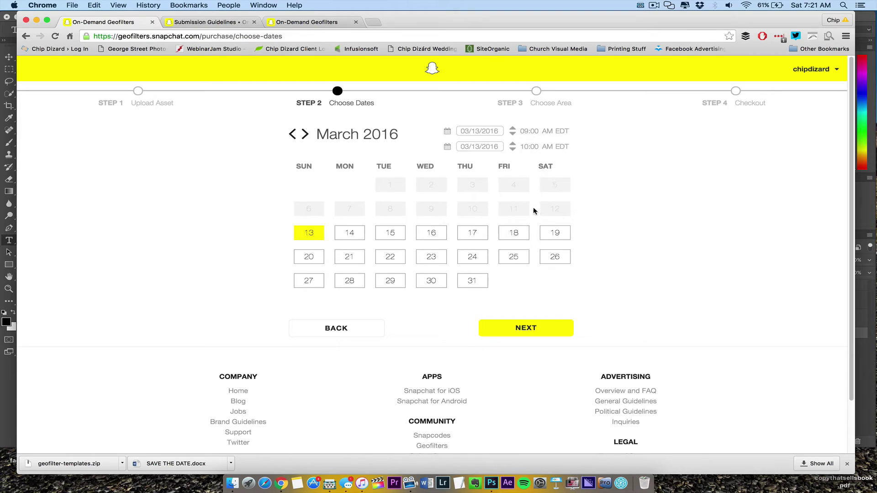
left_click(535, 148)
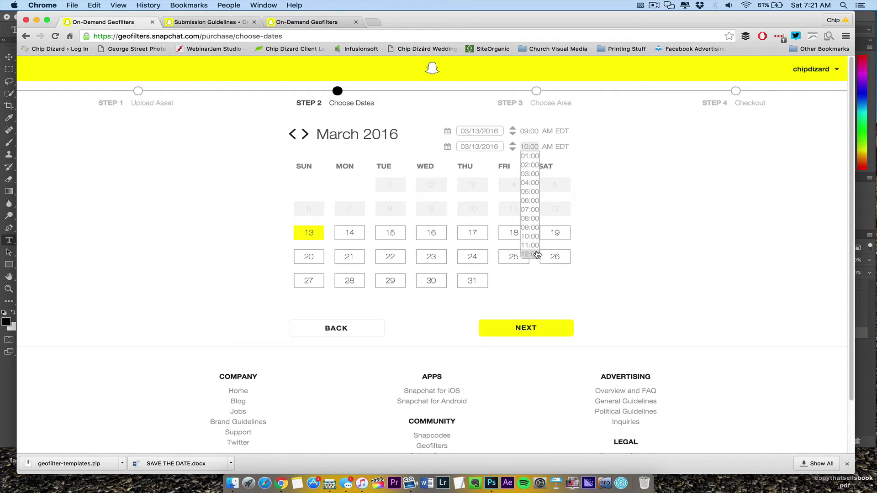
left_click(537, 254)
left_click(534, 151)
left_click(538, 147)
left_click(533, 133)
left_click(533, 147)
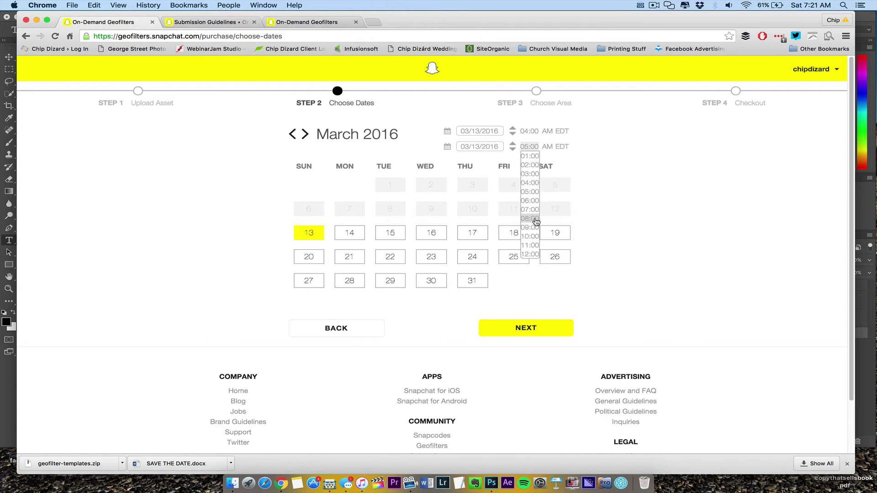
left_click(537, 253)
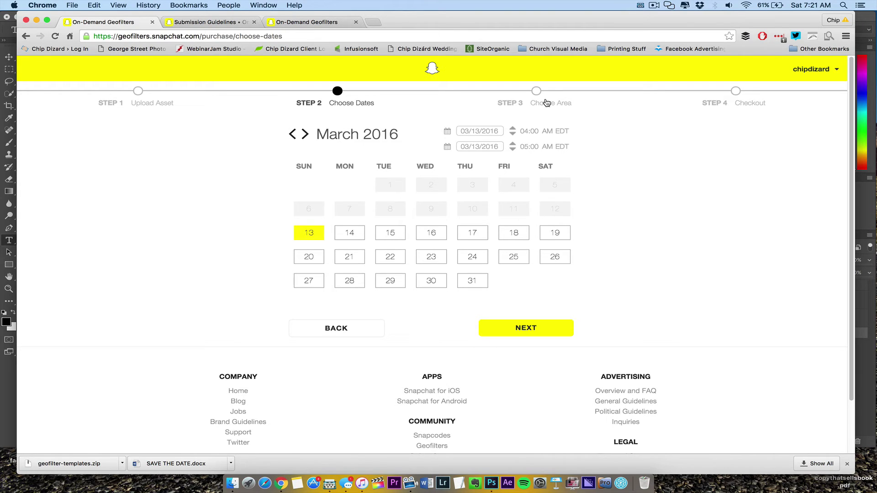
left_click(528, 130)
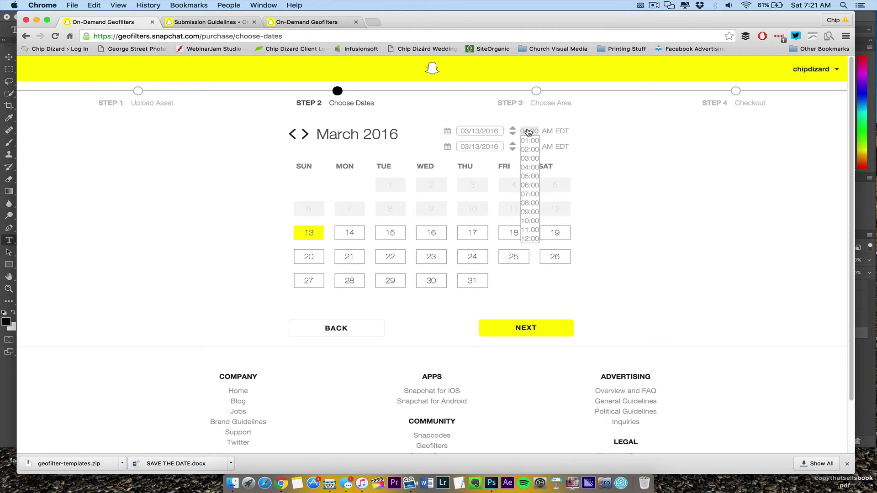
left_click(529, 131)
Set the end to 03/14/2016 at 12:00 AM and continue to the area map
left_click(448, 147)
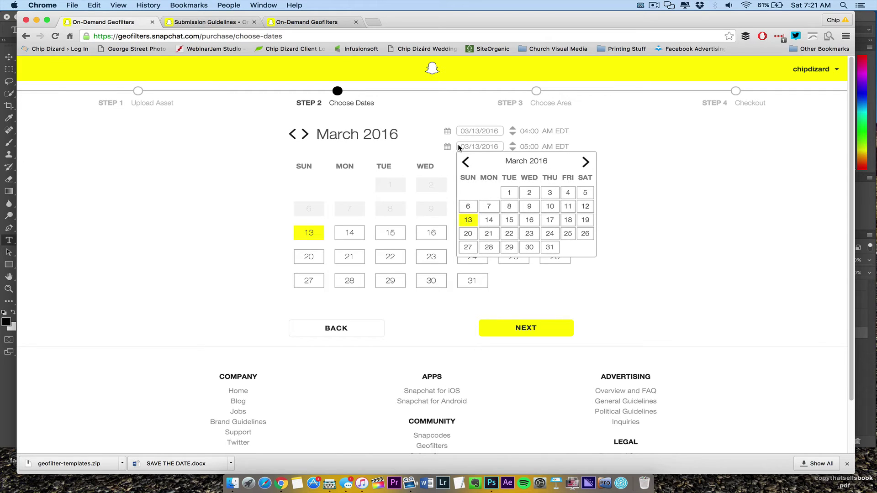
left_click(488, 221)
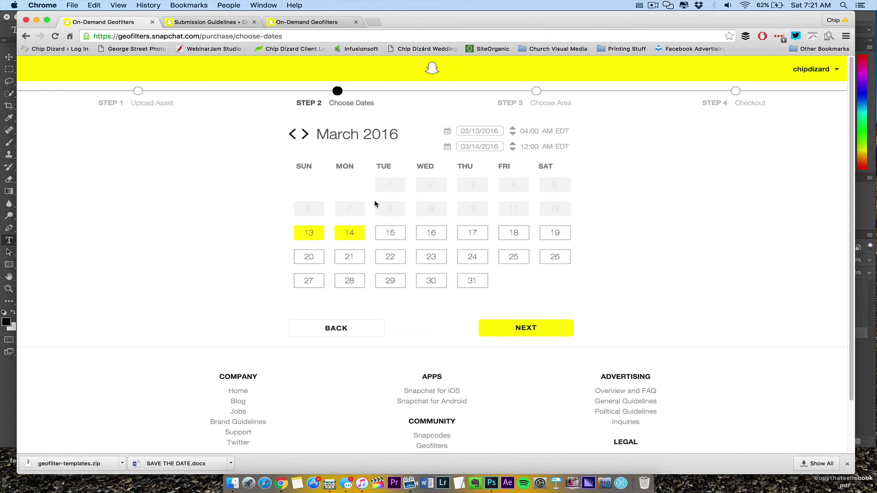
left_click(525, 133)
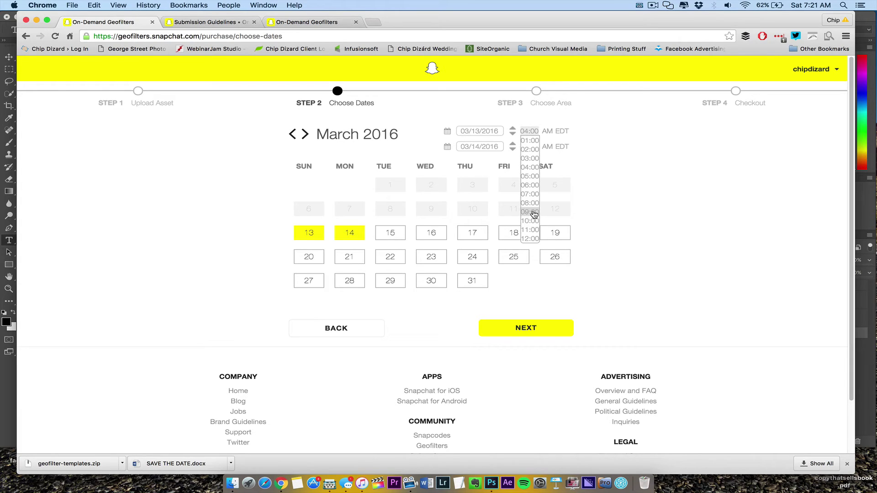
left_click(530, 213)
left_click(529, 146)
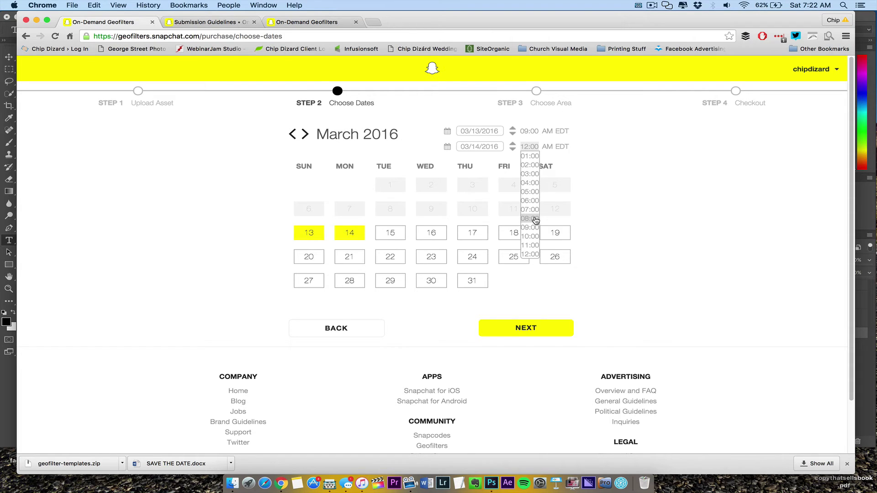
left_click(530, 147)
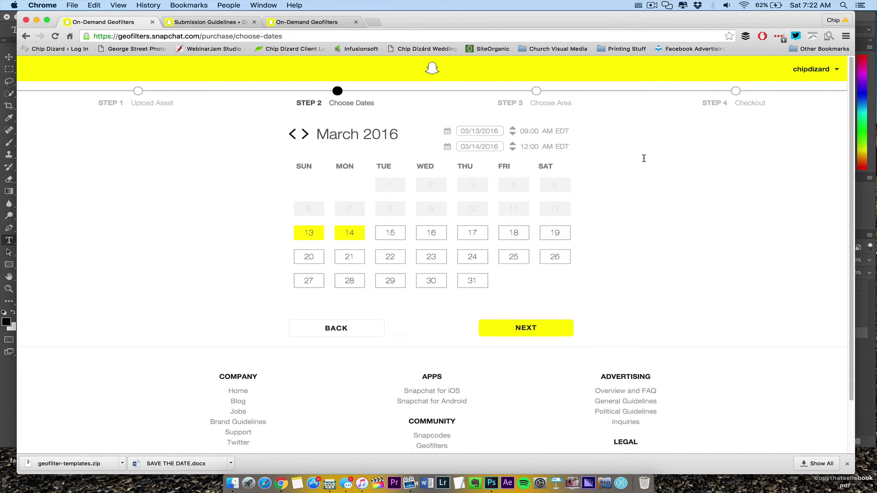
left_click(511, 331)
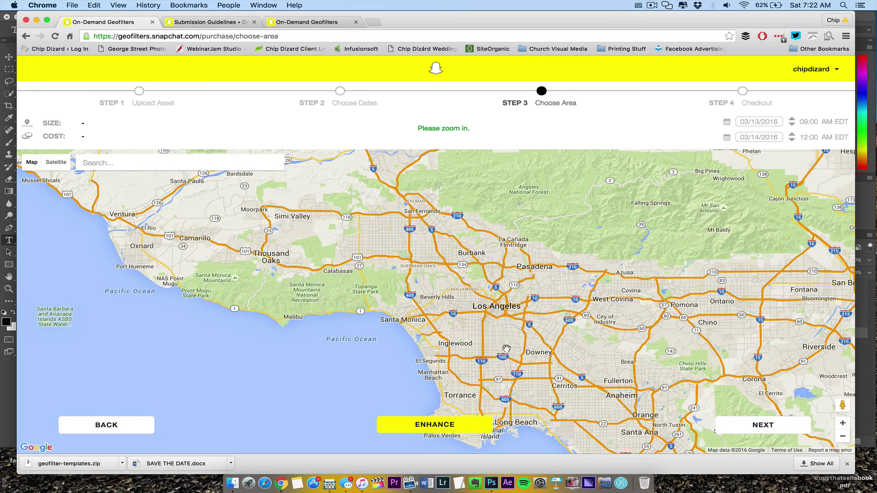
Zoom the map out from Los Angeles to the western US and drag it to the Northeast
left_click_drag(506, 349, 137, 297)
left_click_drag(644, 255, 469, 252)
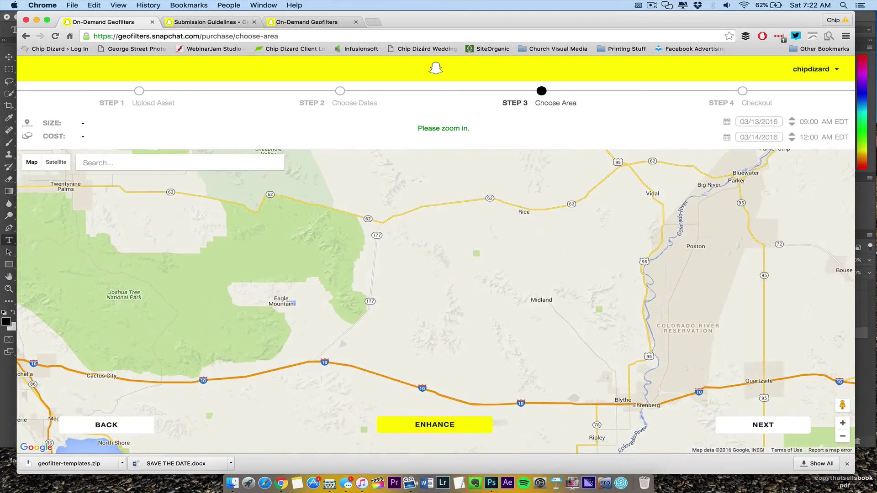
left_click(843, 437)
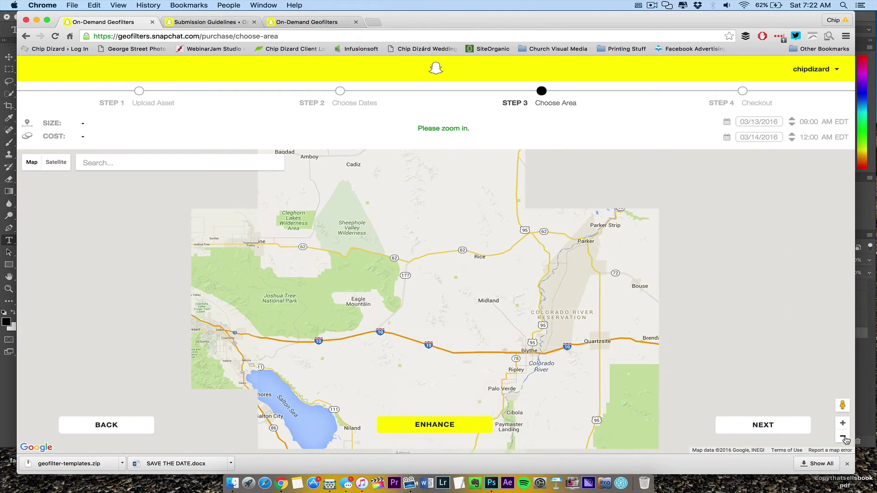
left_click(843, 436)
left_click(843, 437)
left_click(843, 437)
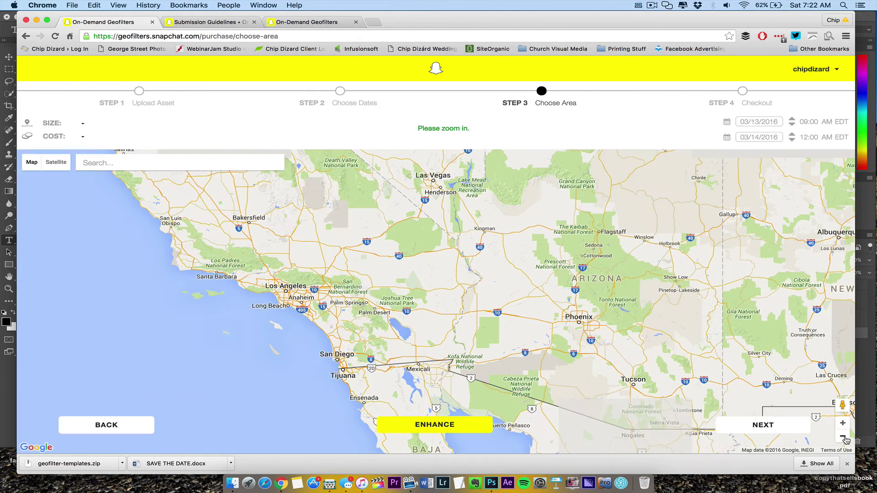
left_click(843, 436)
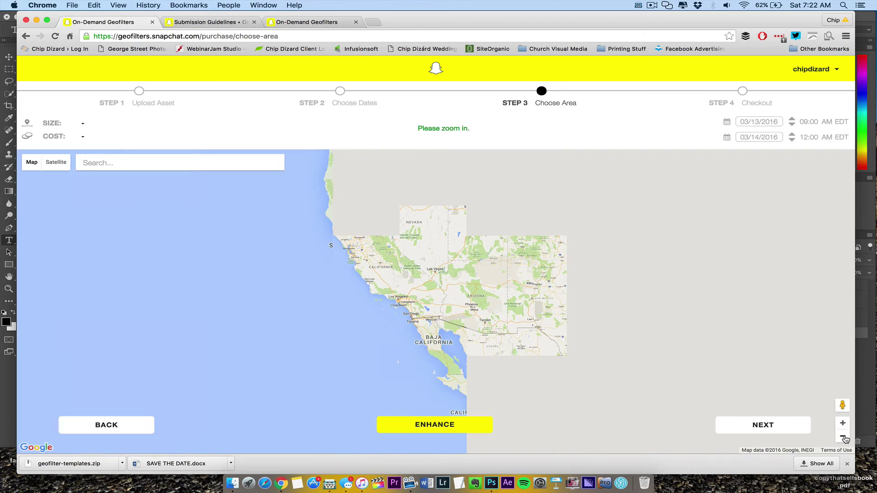
left_click_drag(808, 293, 310, 394)
Zoom into southern New England, then pan southwest past Philadelphia to northwest of Baltimore
left_click(843, 423)
left_click(843, 423)
left_click(843, 423)
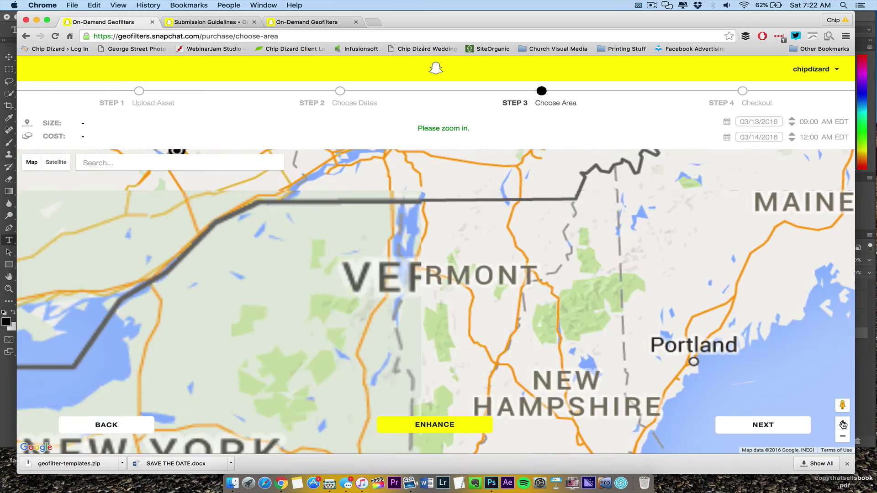
left_click_drag(631, 366, 613, 166)
left_click(843, 423)
left_click(843, 423)
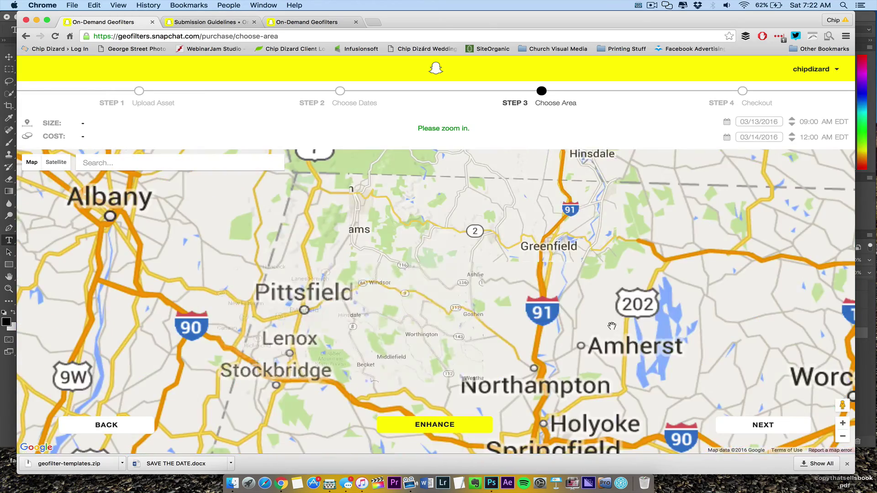
left_click_drag(612, 326, 614, 128)
left_click_drag(610, 281, 655, 9)
left_click_drag(383, 274, 684, 229)
left_click_drag(544, 305, 736, 168)
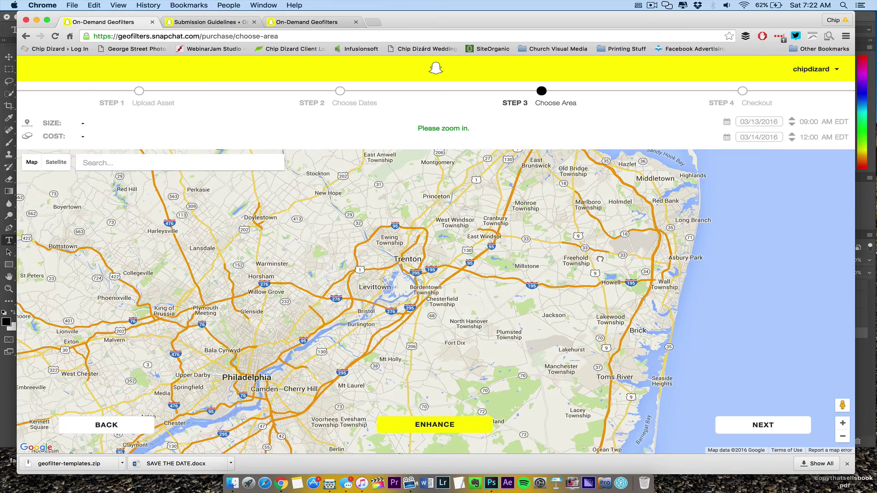
left_click_drag(421, 352, 599, 123)
left_click_drag(502, 320, 667, 170)
left_click_drag(192, 246, 450, 322)
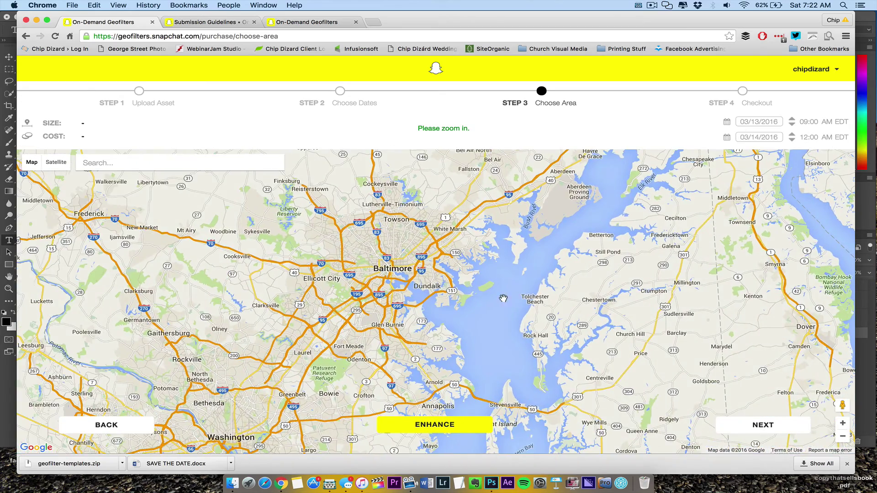
left_click_drag(451, 353, 582, 366)
left_click_drag(506, 344, 453, 404)
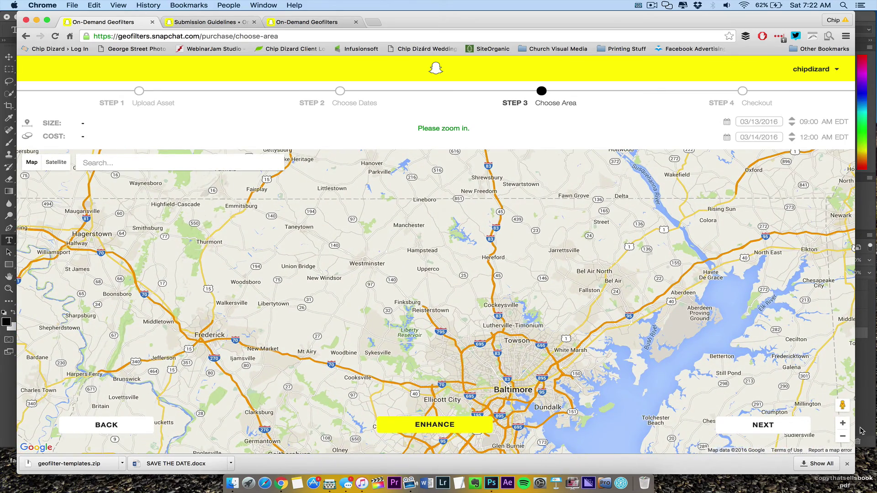
Zoom in to street level around Randallstown and Owings Mills
double_click(846, 423)
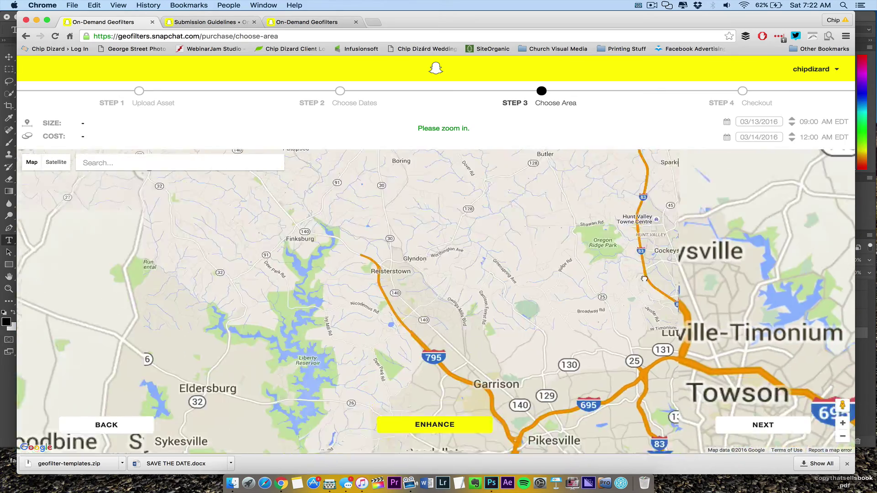
left_click_drag(643, 279, 555, 192)
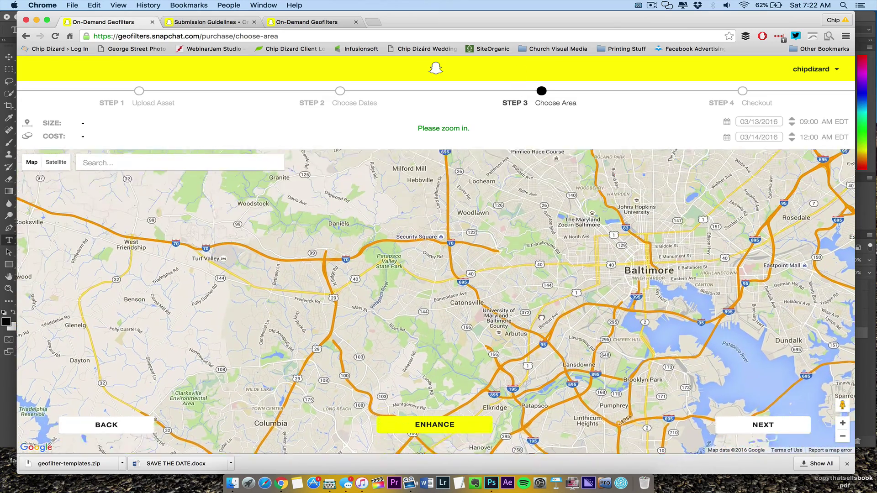
left_click_drag(539, 316, 603, 483)
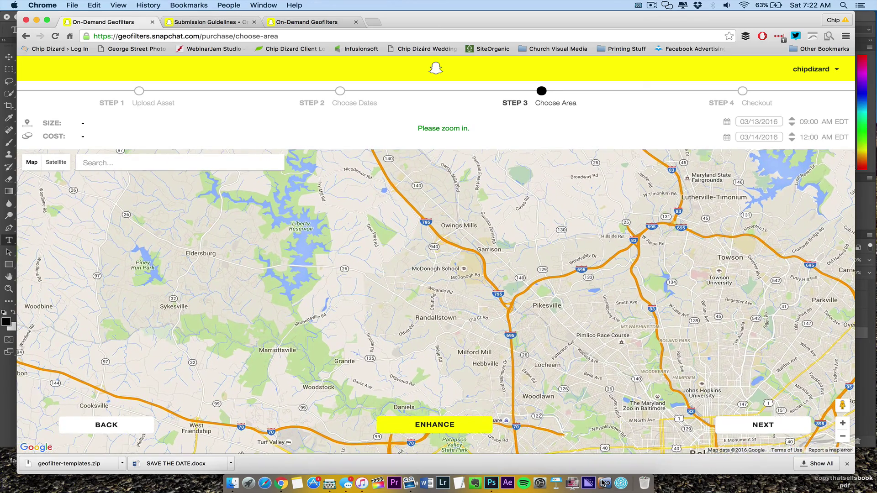
left_click(844, 423)
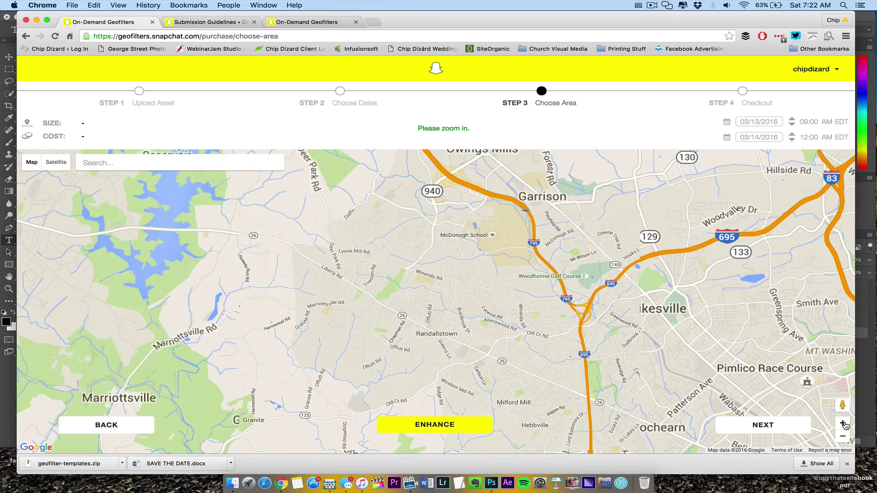
left_click(843, 423)
left_click(844, 423)
Look around Scotts Level Park and pan east toward Crown Estates Park and the Beltway
left_click(843, 424)
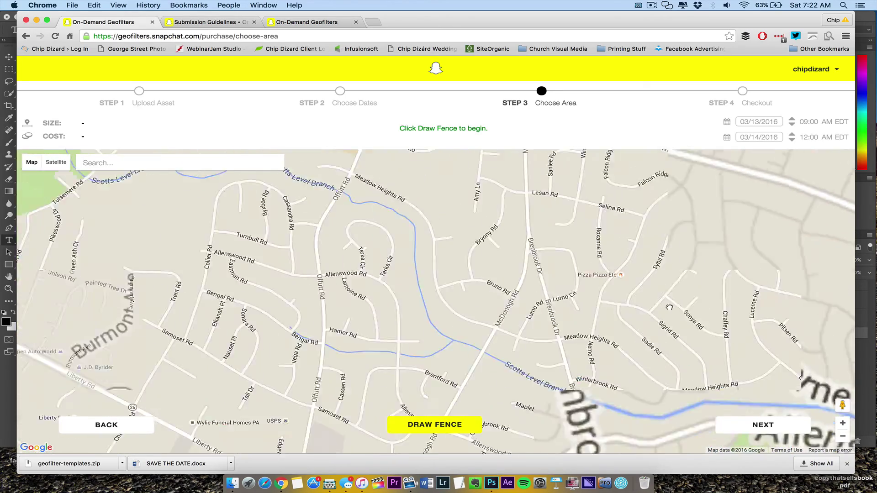
left_click_drag(635, 267, 489, 205)
left_click_drag(608, 258, 486, 218)
left_click_drag(621, 256, 488, 236)
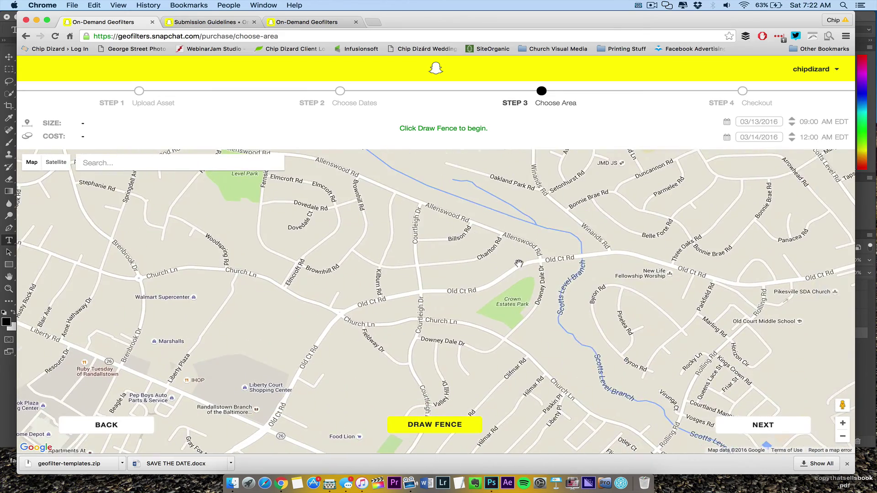
left_click_drag(525, 269, 454, 155)
left_click_drag(657, 287, 375, 273)
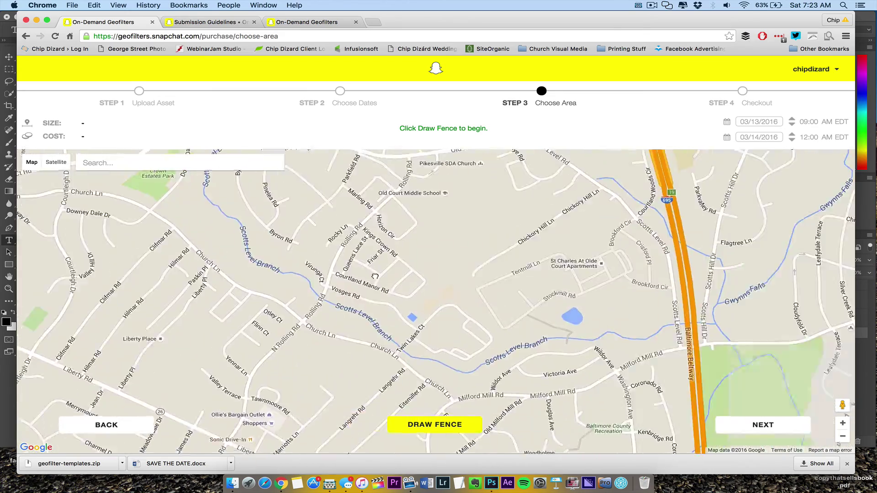
left_click_drag(597, 337, 474, 208)
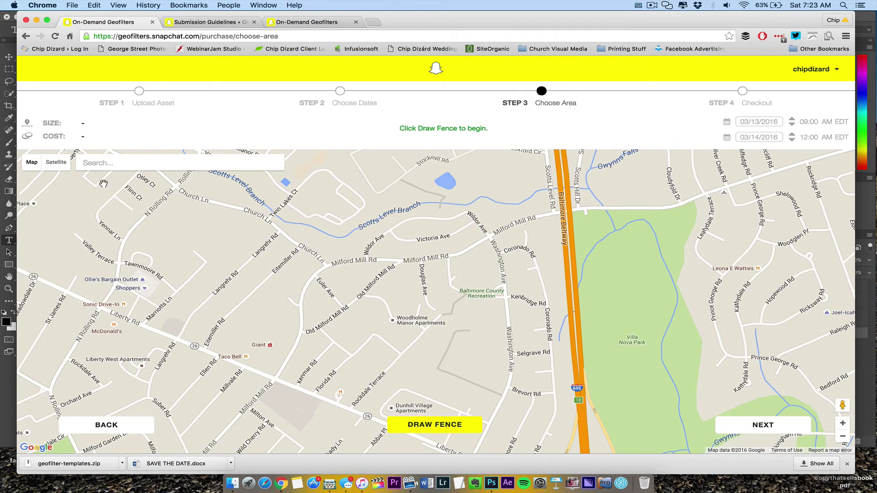
Zoom in on Villa Nova Park and Gwynns Falls, then zoom back out to a regional view
left_click(843, 428)
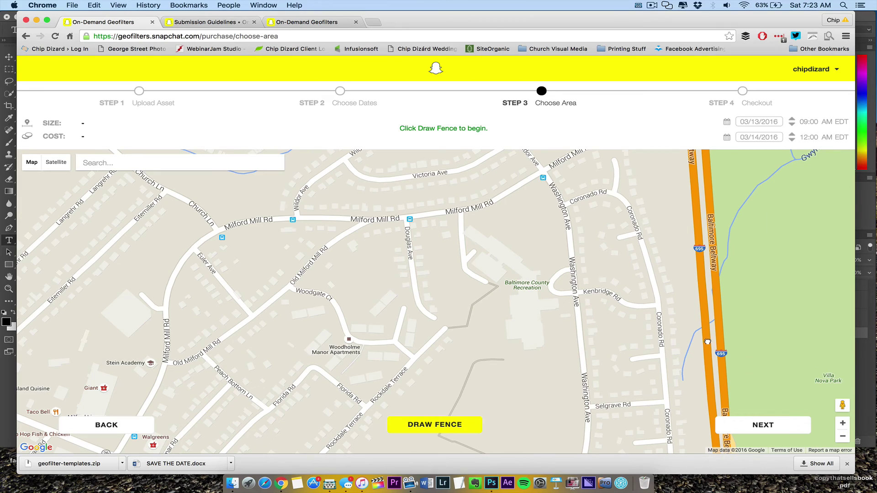
left_click_drag(707, 342, 497, 235)
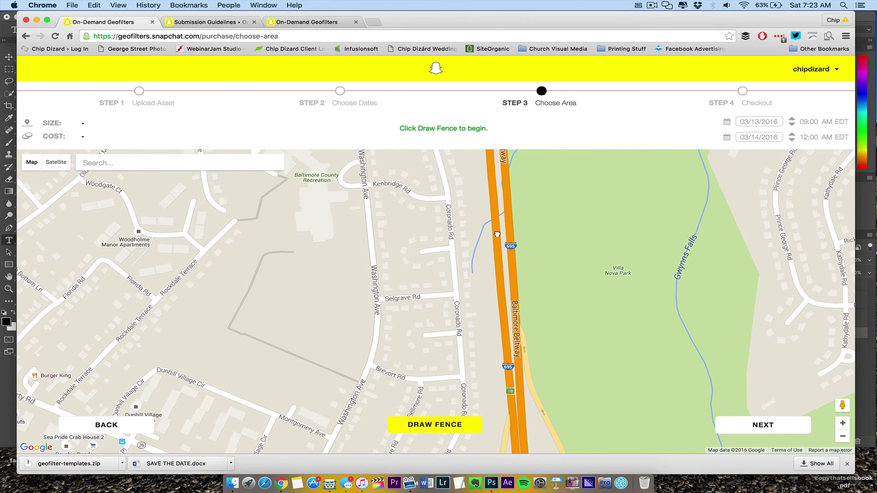
left_click(842, 438)
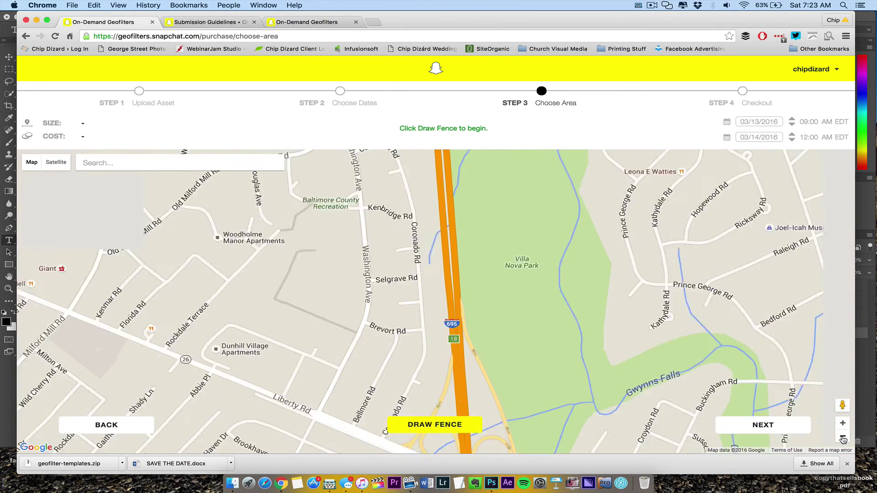
left_click(842, 438)
left_click(842, 438)
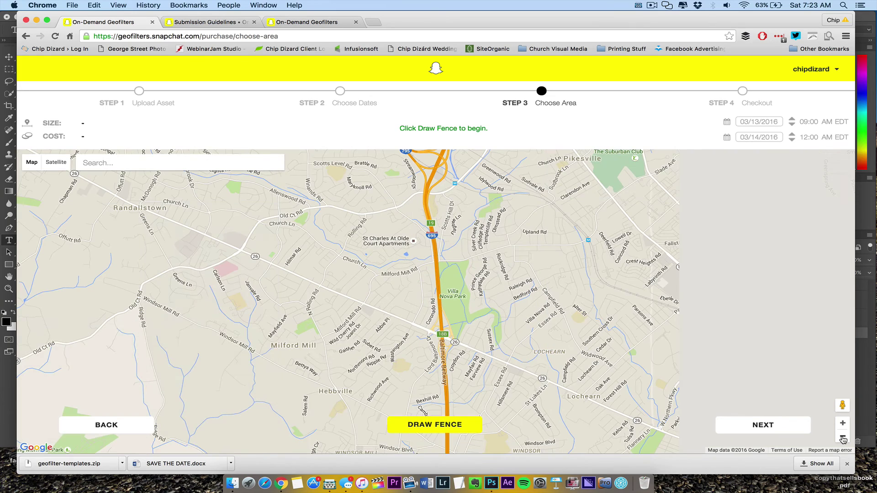
left_click(843, 438)
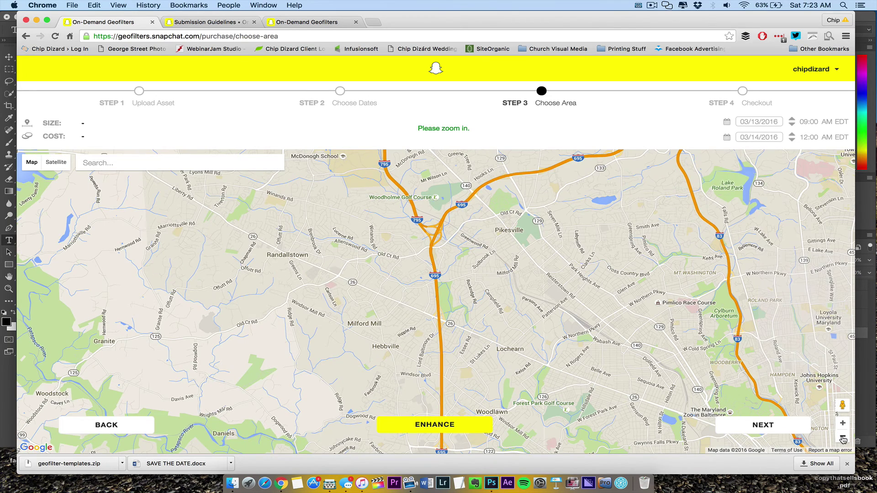
Search the map for the event's street address and jump to it
left_click(137, 163)
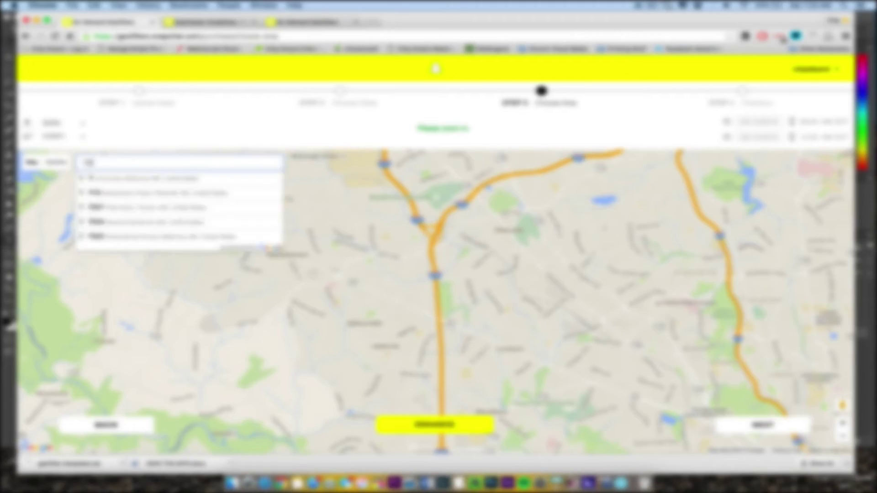
key("Return")
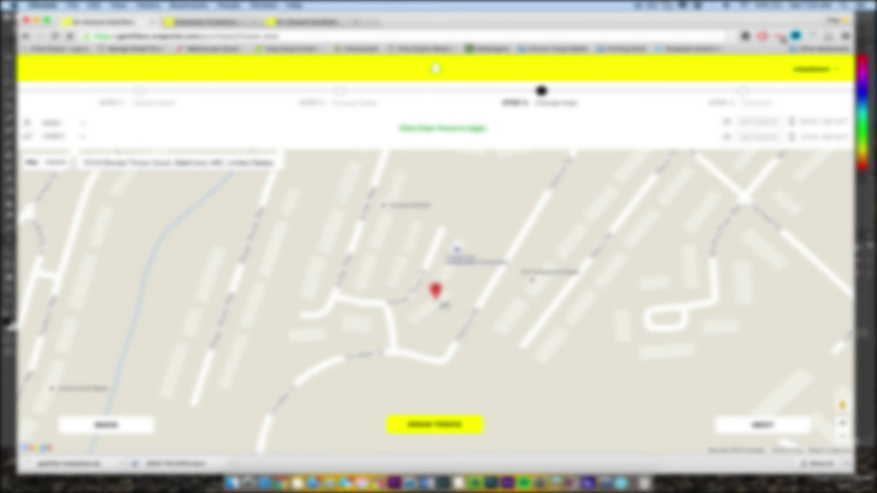
Draw a fence tightly around the address marker (22,549 sq ft) and continue to checkout
left_click(434, 425)
left_click_drag(81, 123, 126, 122)
left_click_drag(305, 258, 399, 261)
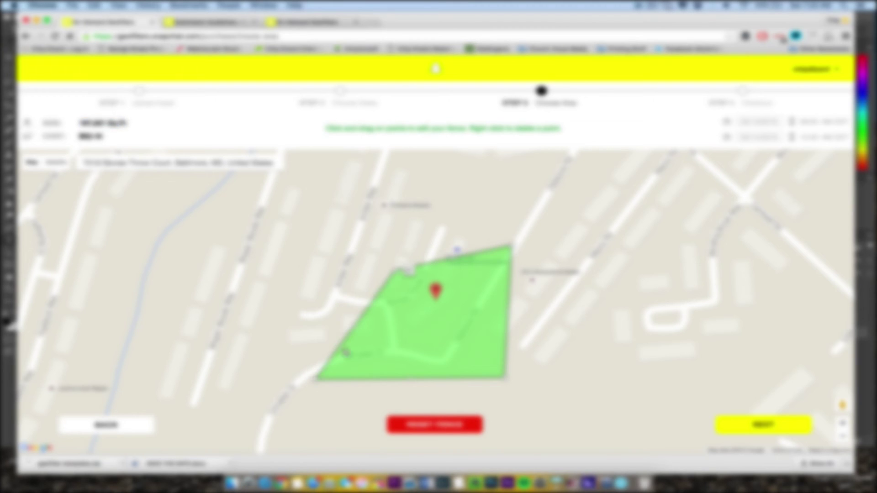
left_click_drag(315, 379, 416, 335)
left_click_drag(505, 378, 468, 334)
left_click_drag(506, 253, 455, 280)
left_click_drag(390, 280, 405, 289)
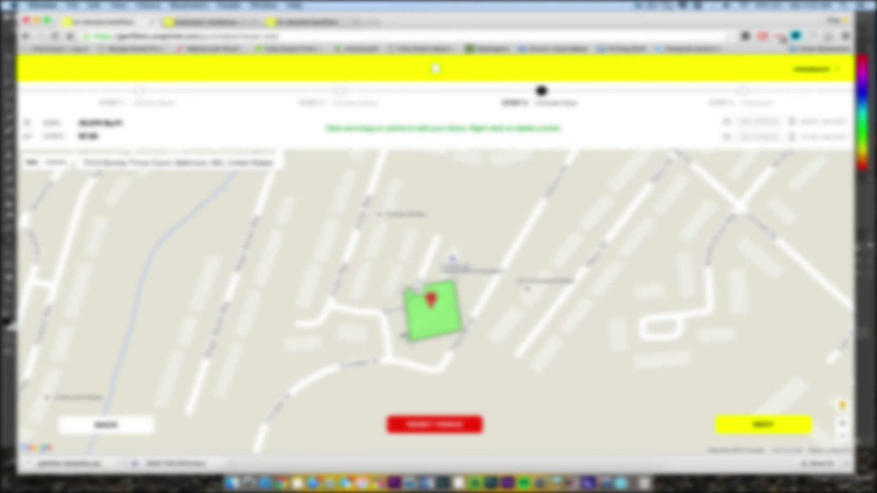
left_click_drag(411, 341, 462, 322)
left_click_drag(412, 338, 426, 322)
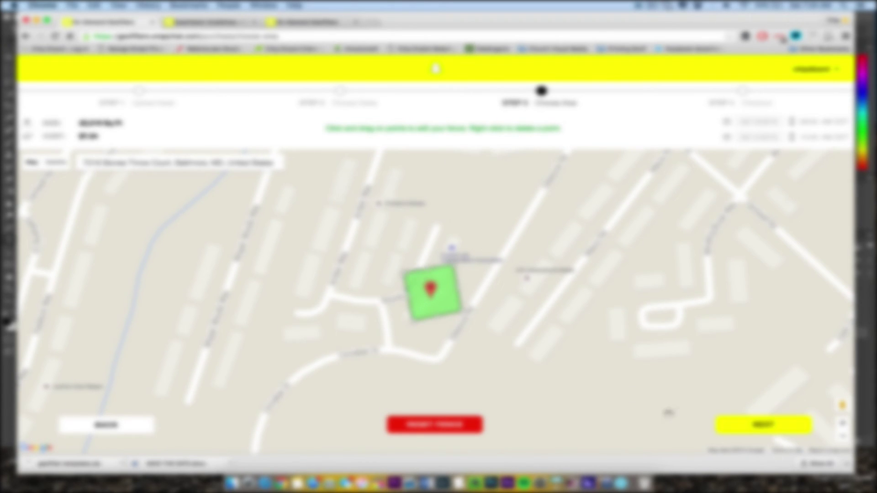
left_click_drag(454, 266, 354, 274)
left_click(783, 425)
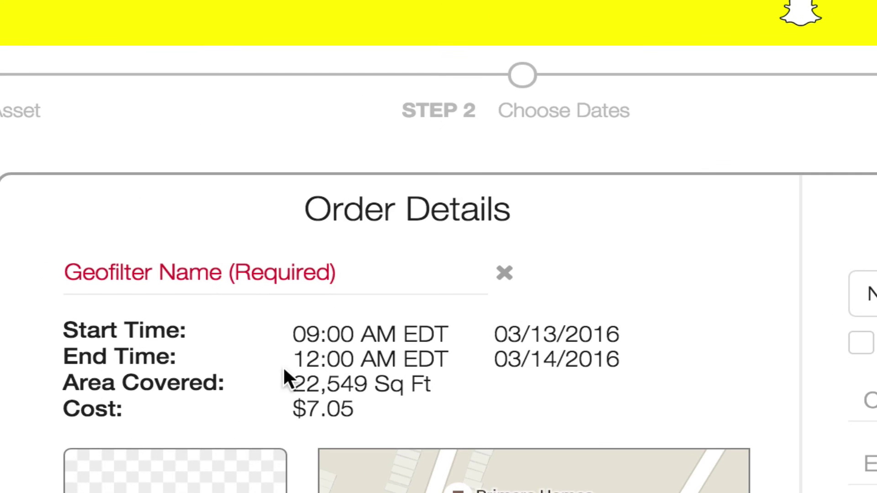
Enter 'Dizard Family' as Geofilter Name, choose the saved Visa card, and select Personal filter type
left_click(318, 280)
type("Dizard Famil")
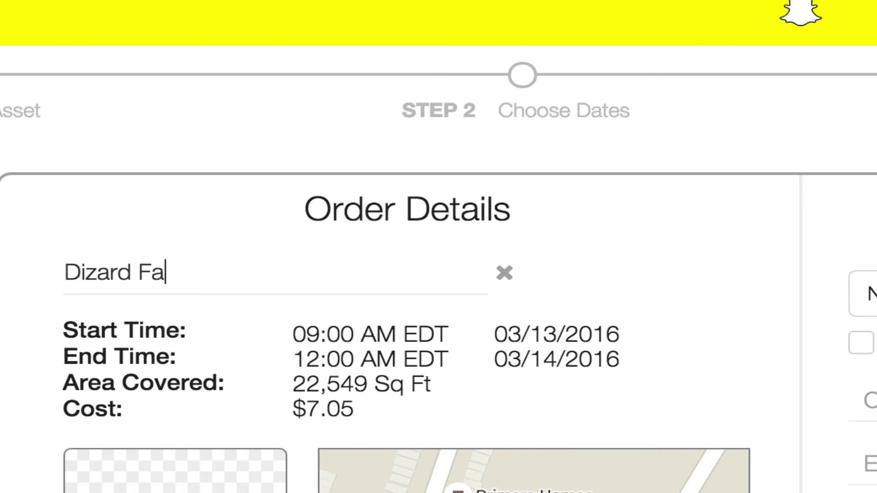
type("y")
left_click(870, 294)
left_click(526, 319)
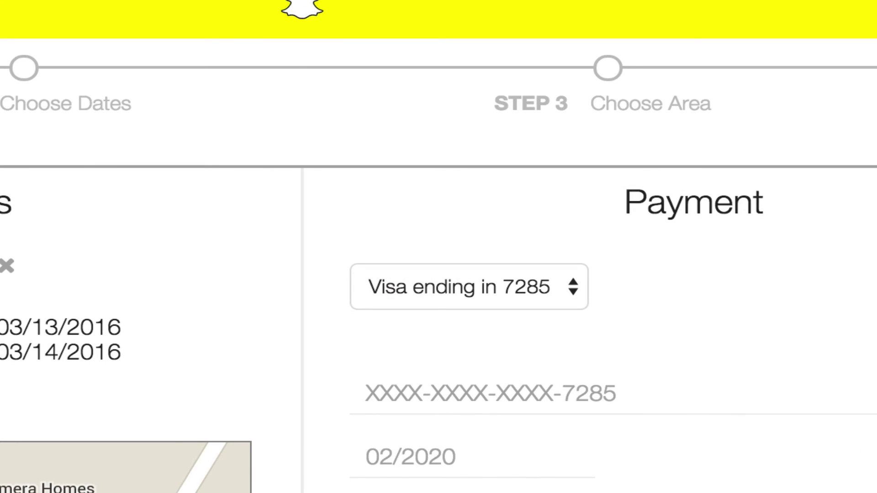
left_click(392, 471)
left_click(439, 419)
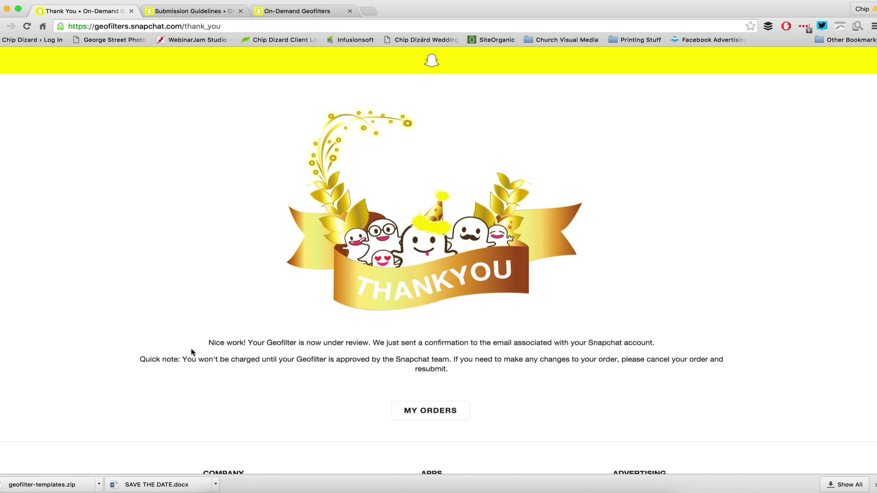
Highlight the Thank You page's quick note about no charge until the geofilter is approved
left_click_drag(191, 349, 465, 374)
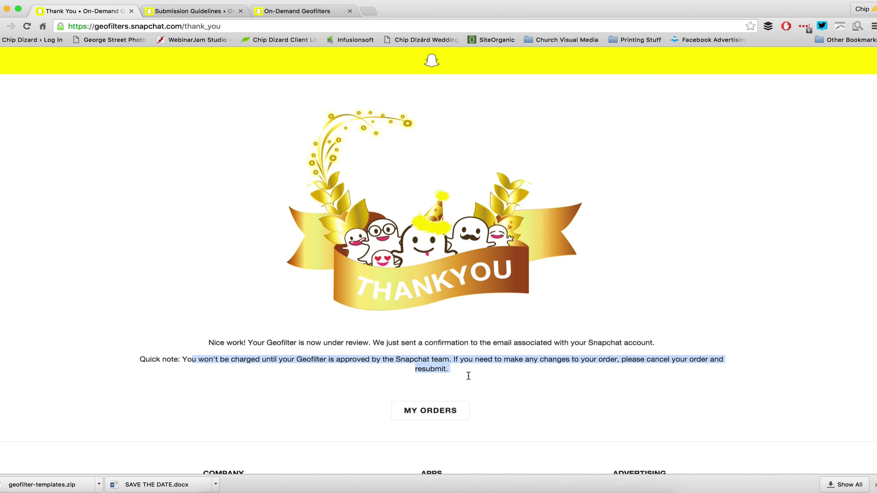